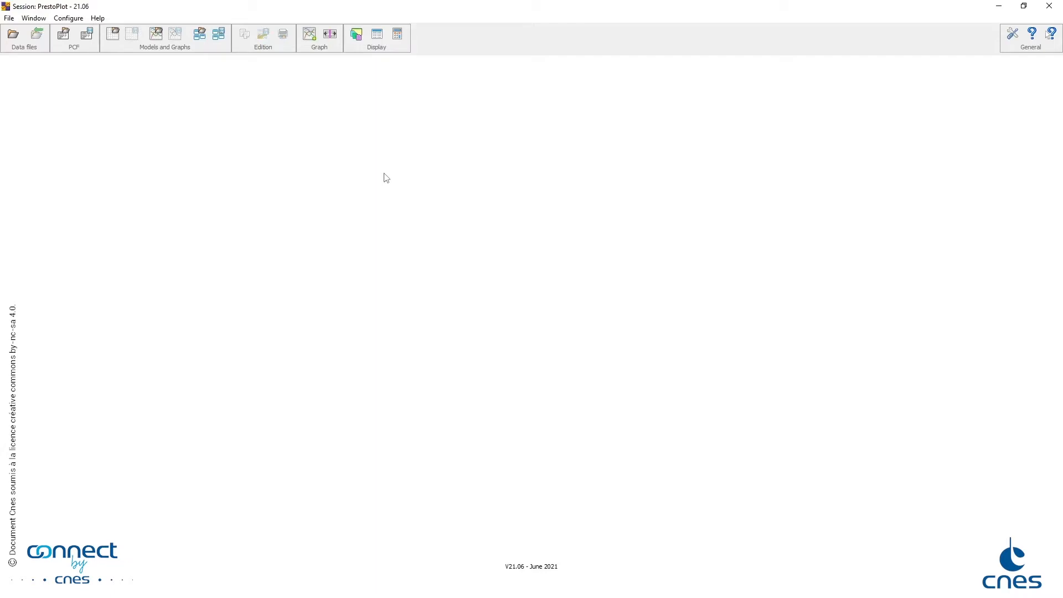
Open the data file CALIPSO_2006-06-15_06H-10H_PrestoPlot.txt.
left_click(9, 18)
left_click(33, 30)
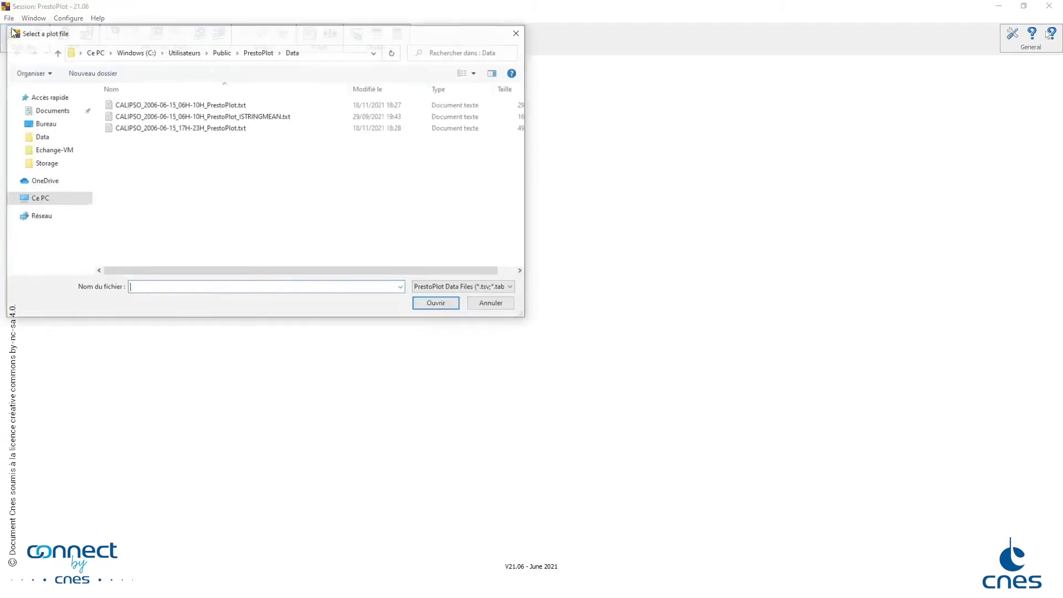
double_click(180, 106)
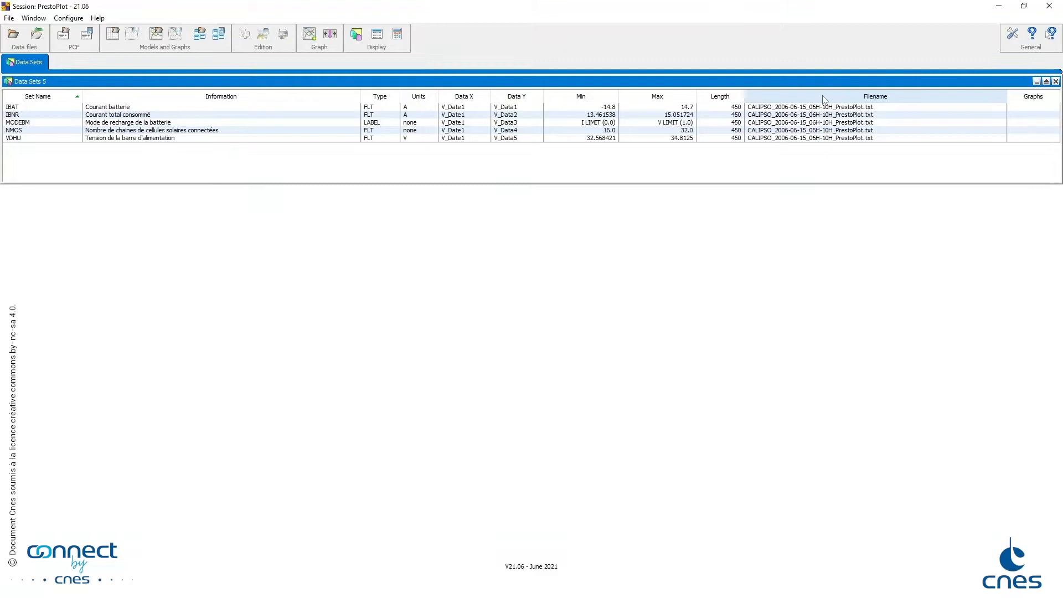
Plot the IBAT data set in two separate new graphs and place them side by side below the data set table.
left_click(38, 109)
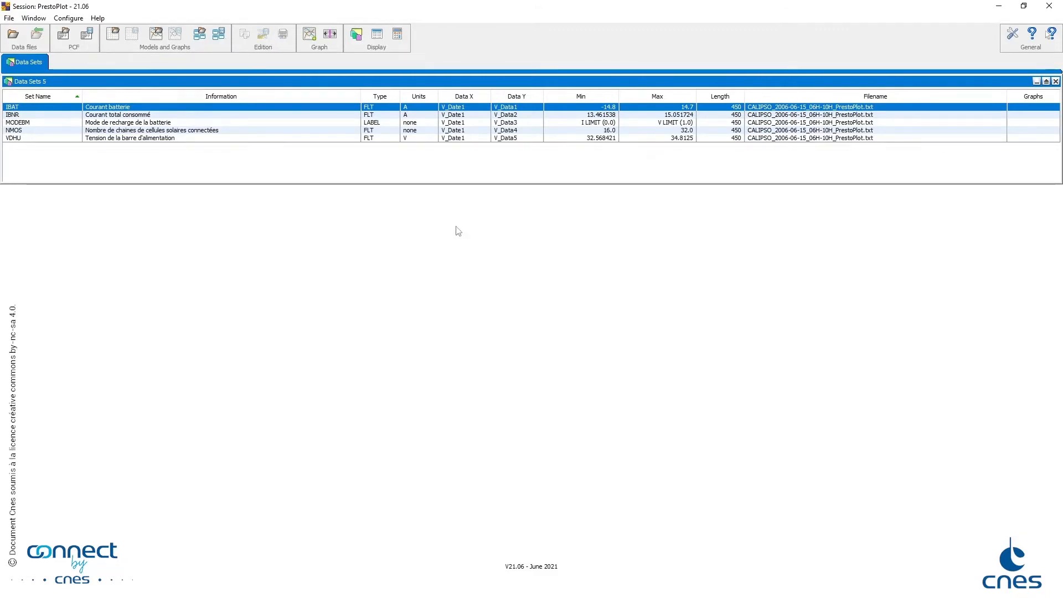
right_click(41, 109)
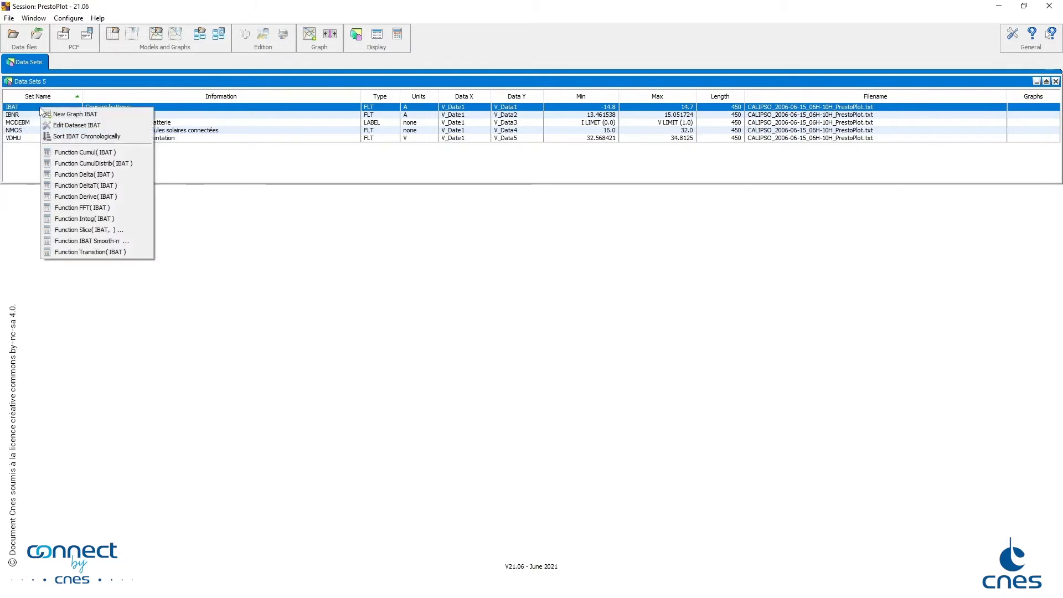
left_click(58, 114)
left_click_drag(128, 91, 145, 207)
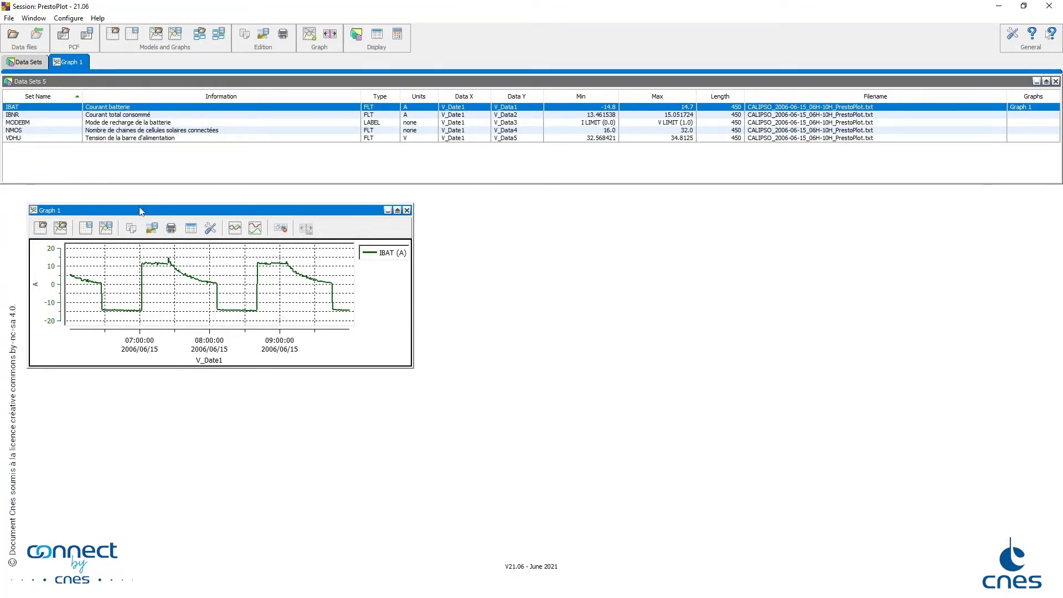
key("ctrl+n")
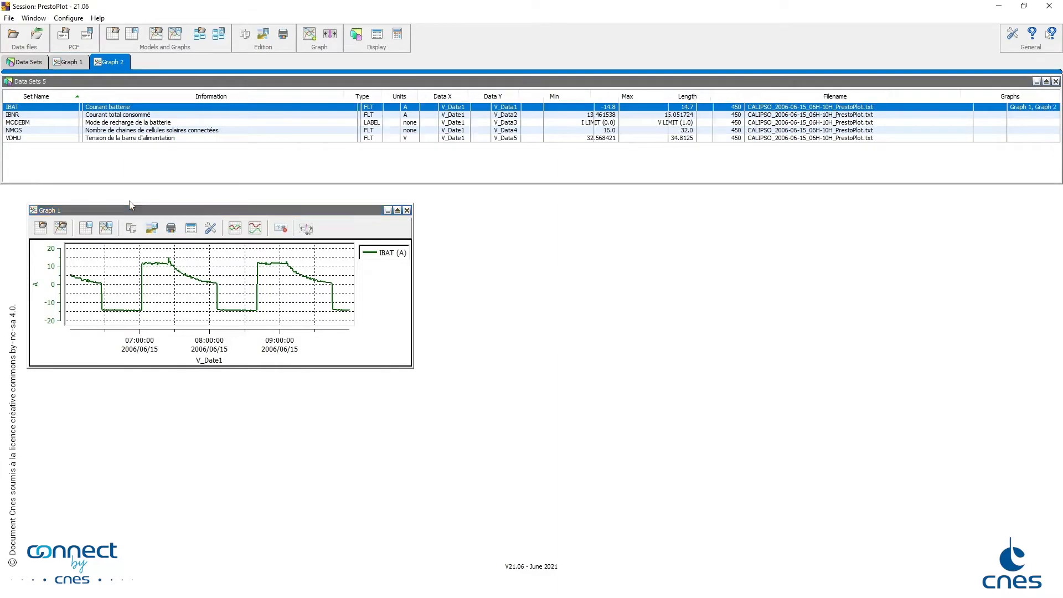
left_click_drag(251, 96, 634, 216)
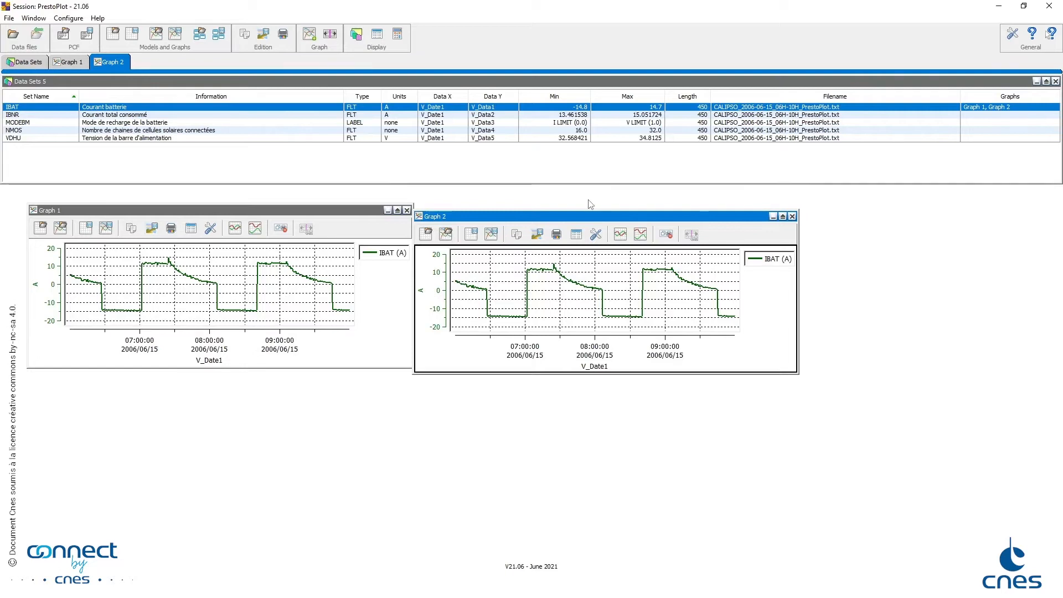
Create a new empty graph and move it below the data set table.
left_click(9, 18)
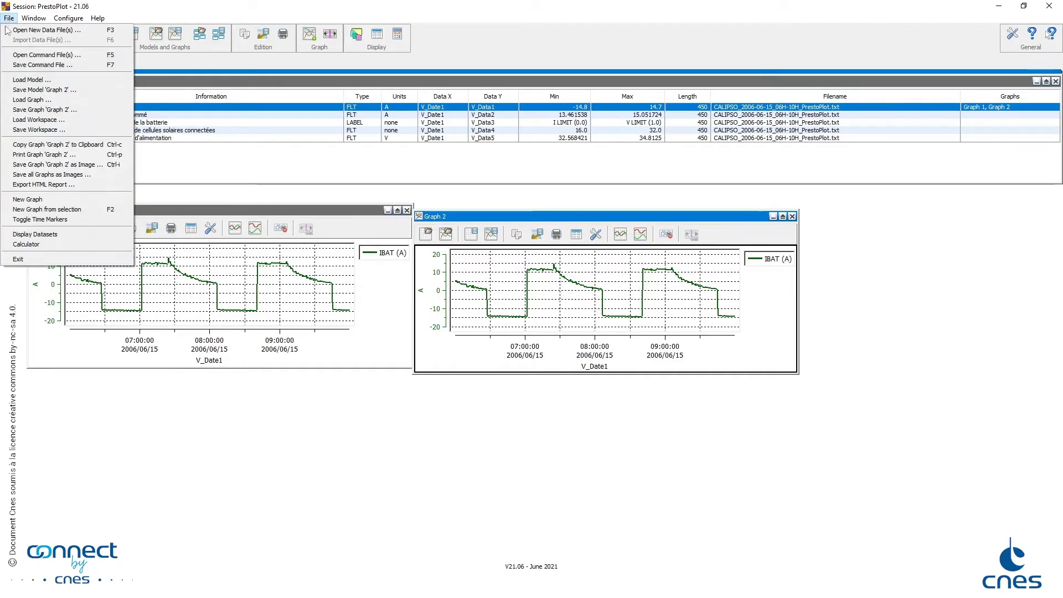
left_click(29, 199)
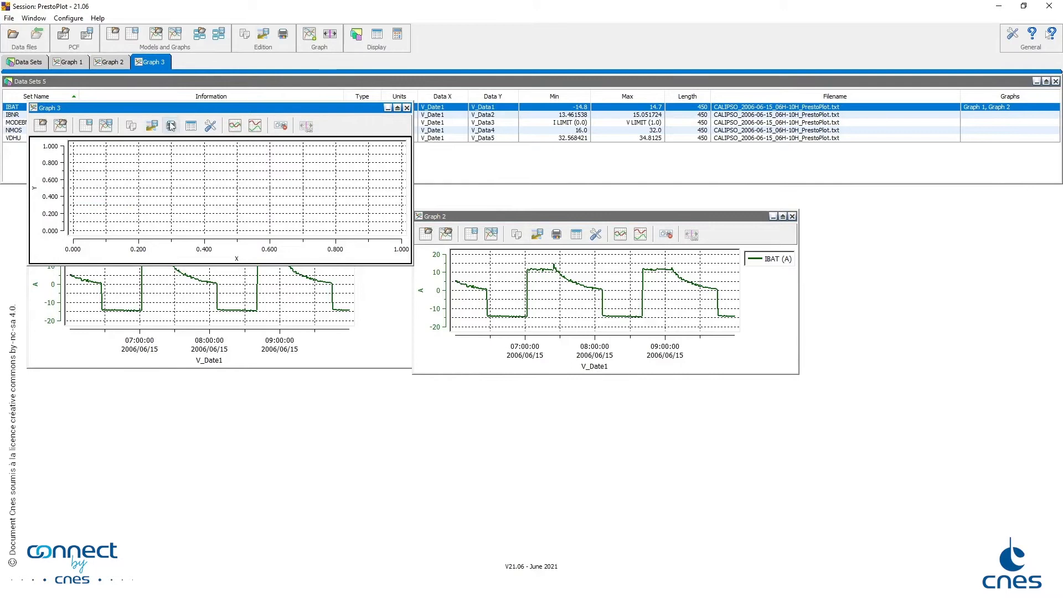
left_click_drag(187, 108, 197, 244)
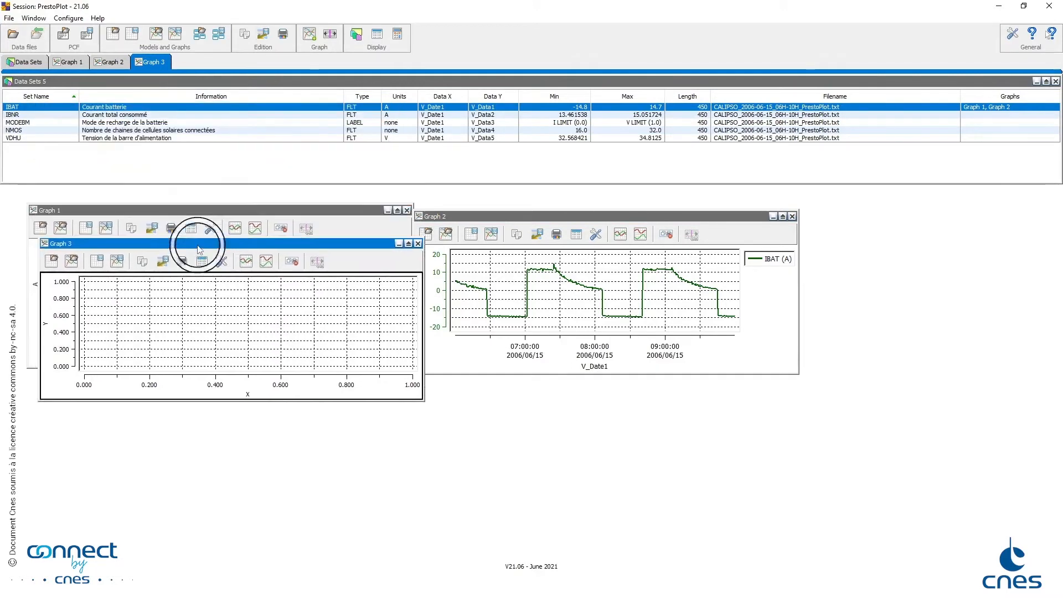
Create another empty graph below the data set table and add the IBAT data set to it.
left_click(310, 38)
left_click_drag(270, 117, 318, 204)
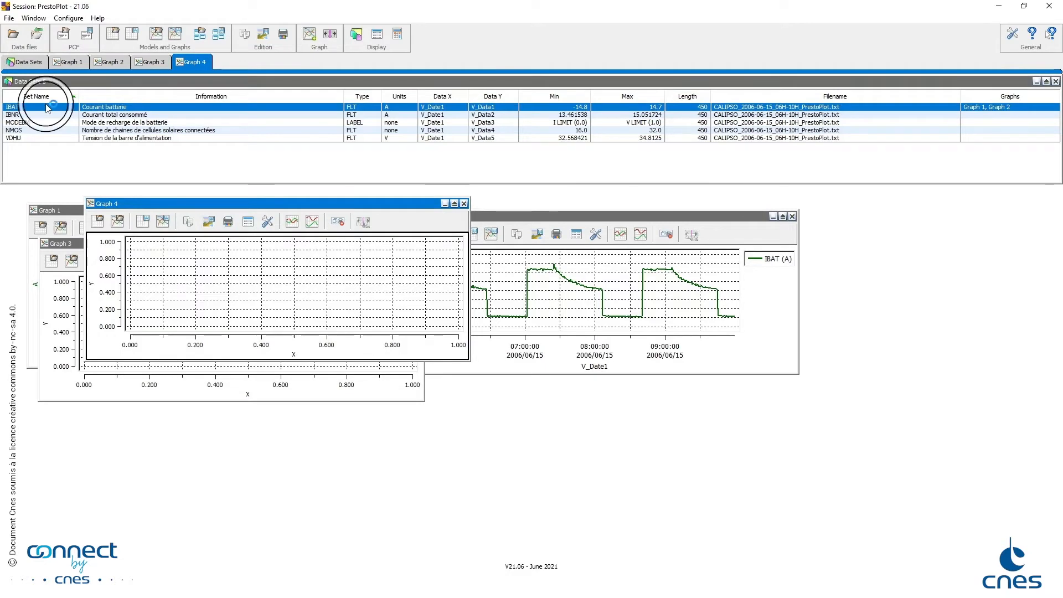
left_click_drag(46, 108, 237, 270)
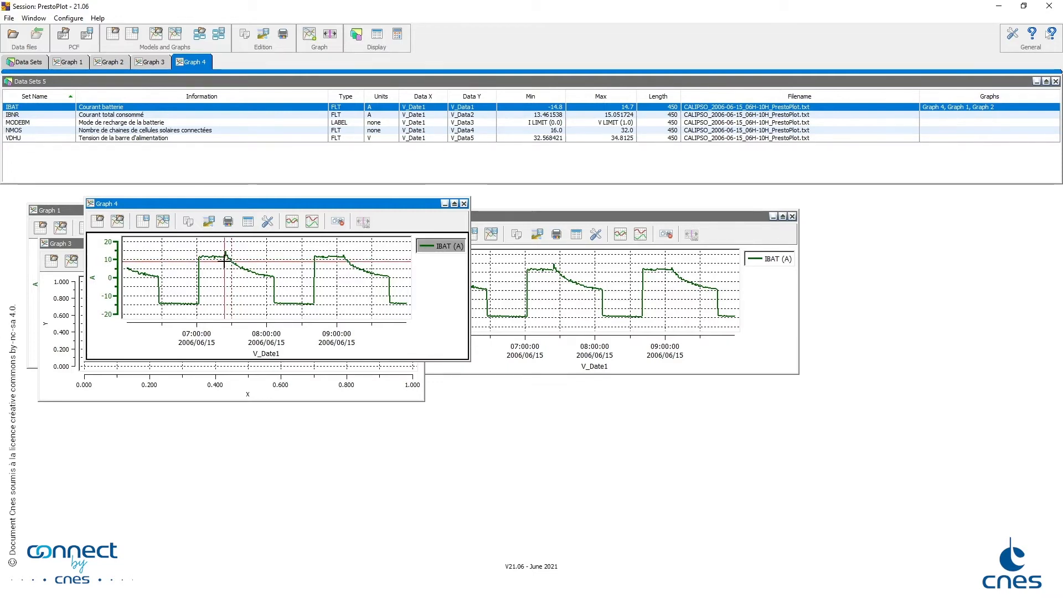
Create a new graph directly from the selected IBAT data set, and tile all windows across the workspace.
right_click(310, 37)
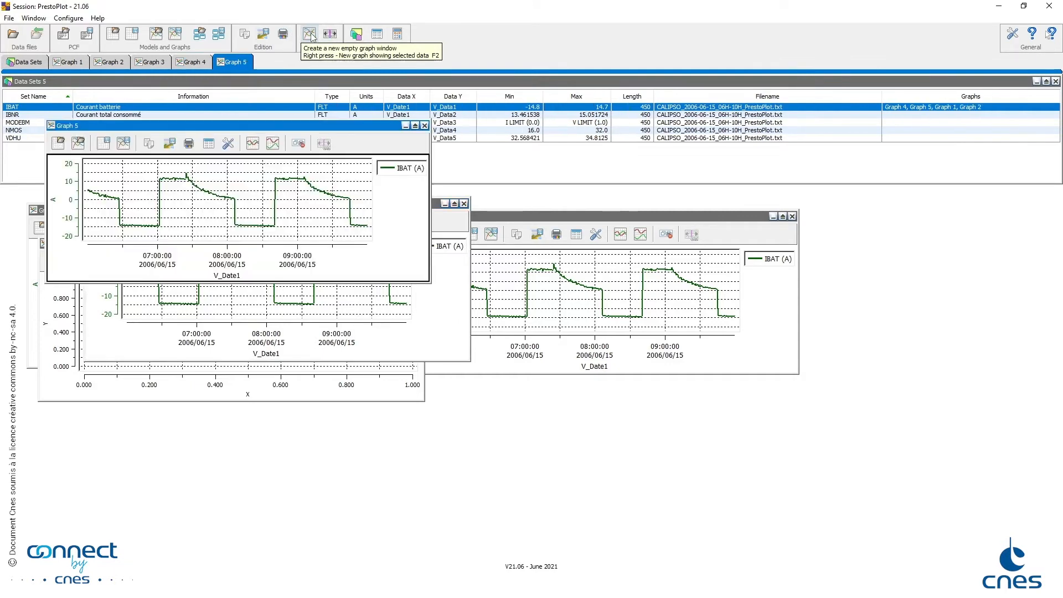
left_click_drag(315, 128, 447, 189)
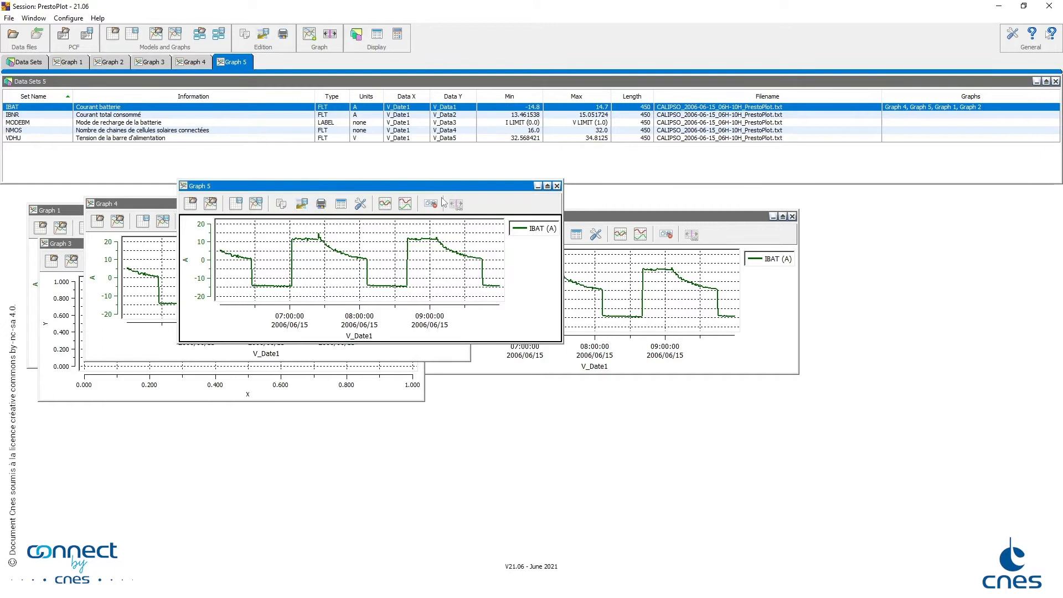
left_click(33, 18)
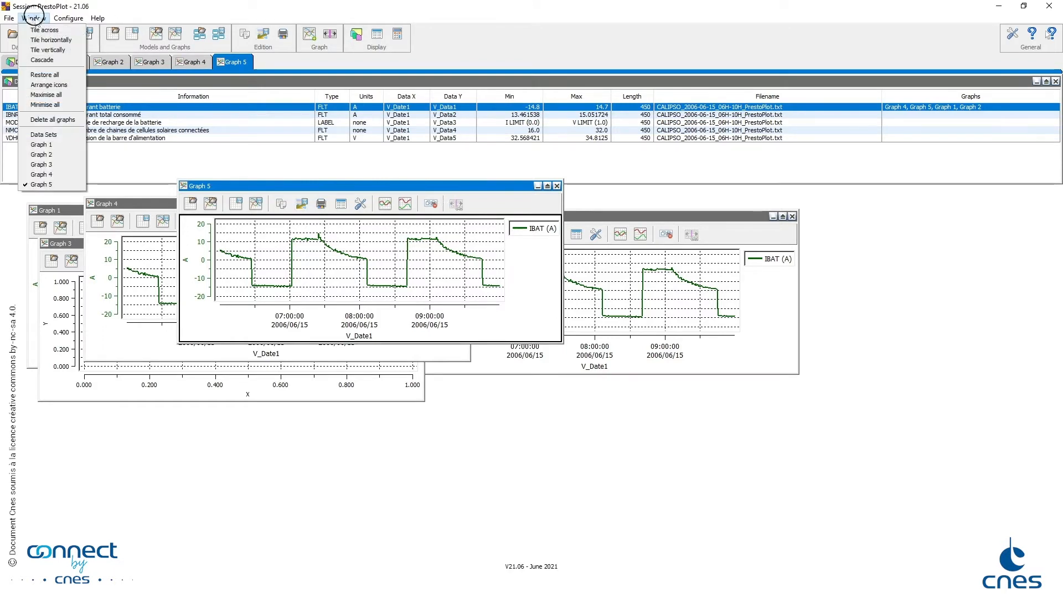
left_click(39, 31)
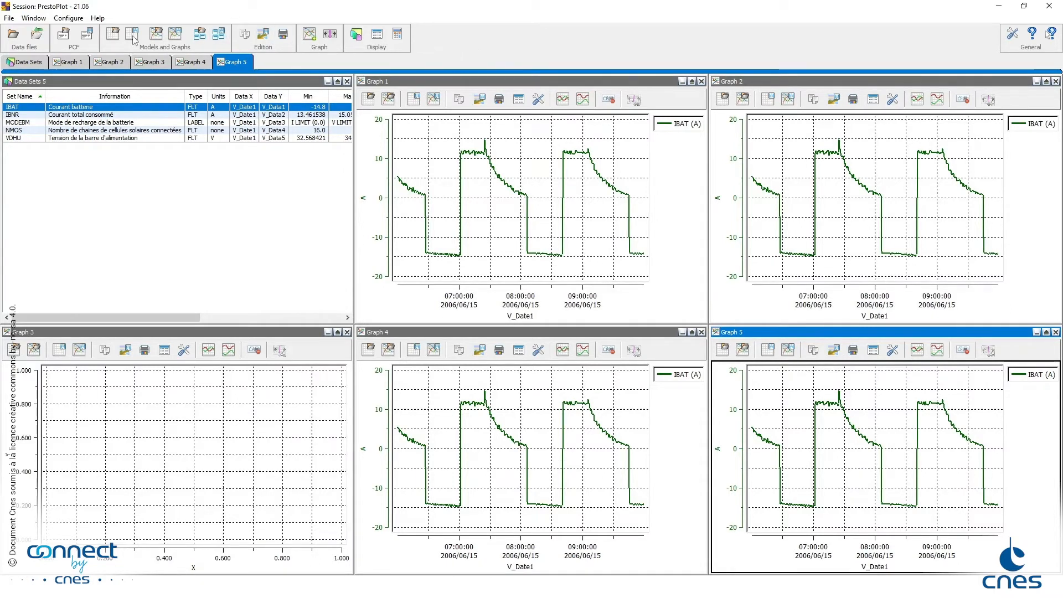
Add the IBNR, MODEBM and NMOS data sets together to Graph 1.
left_click(64, 114)
left_click_drag(63, 123, 64, 128)
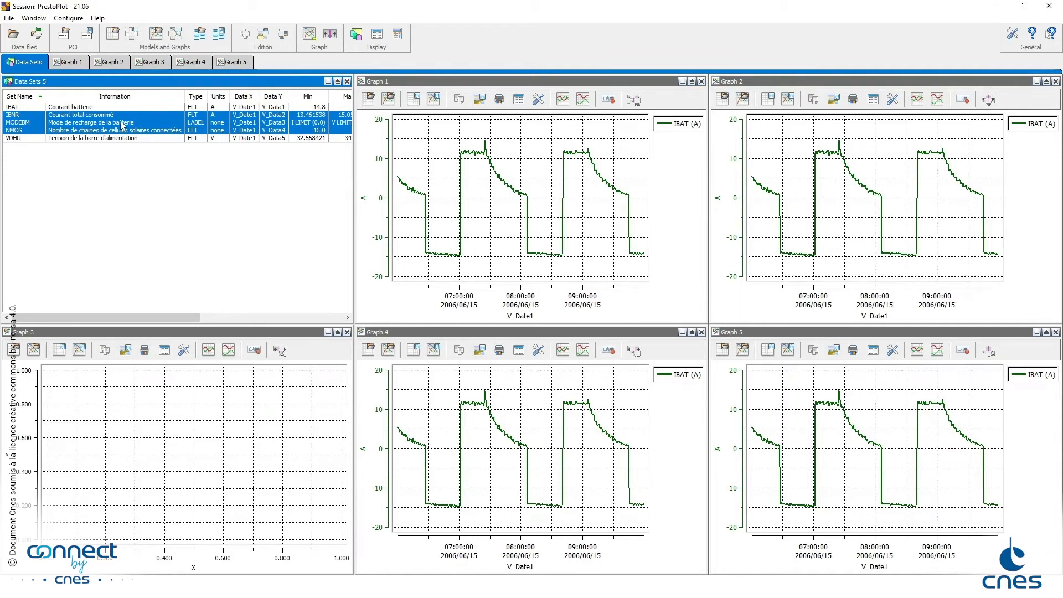
left_click_drag(122, 125, 496, 202)
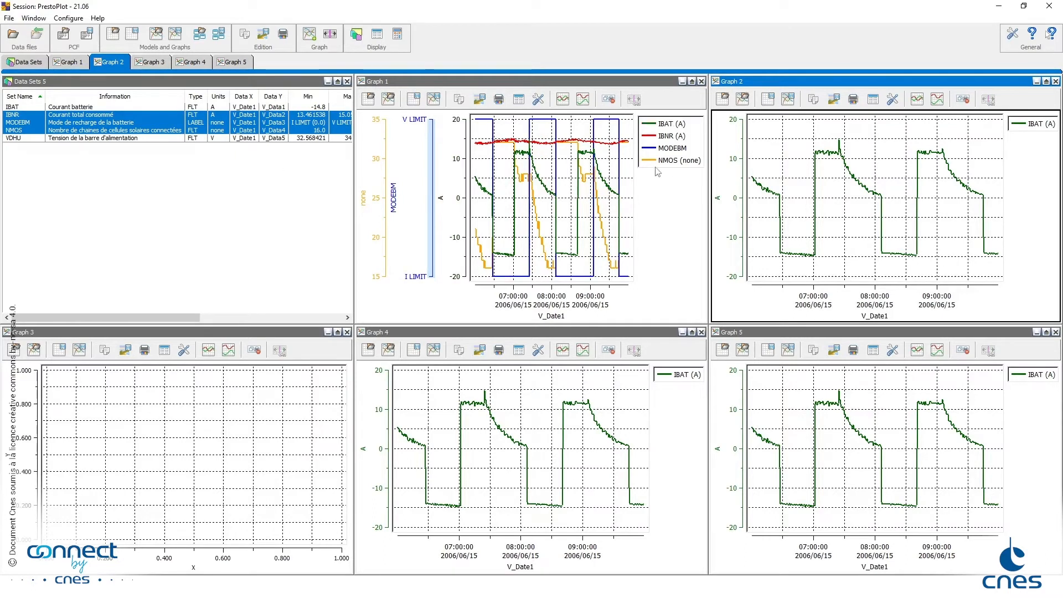
Copy the MODEBM curve from Graph 1 into Graph 2 and delete it from Graph 2.
left_click(679, 150)
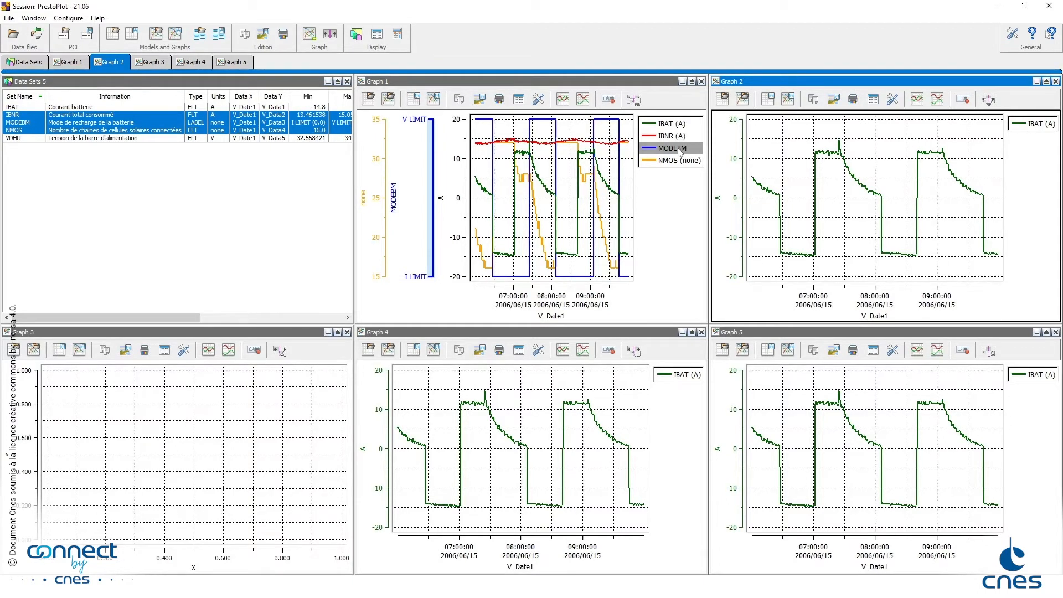
left_click_drag(679, 150, 838, 165)
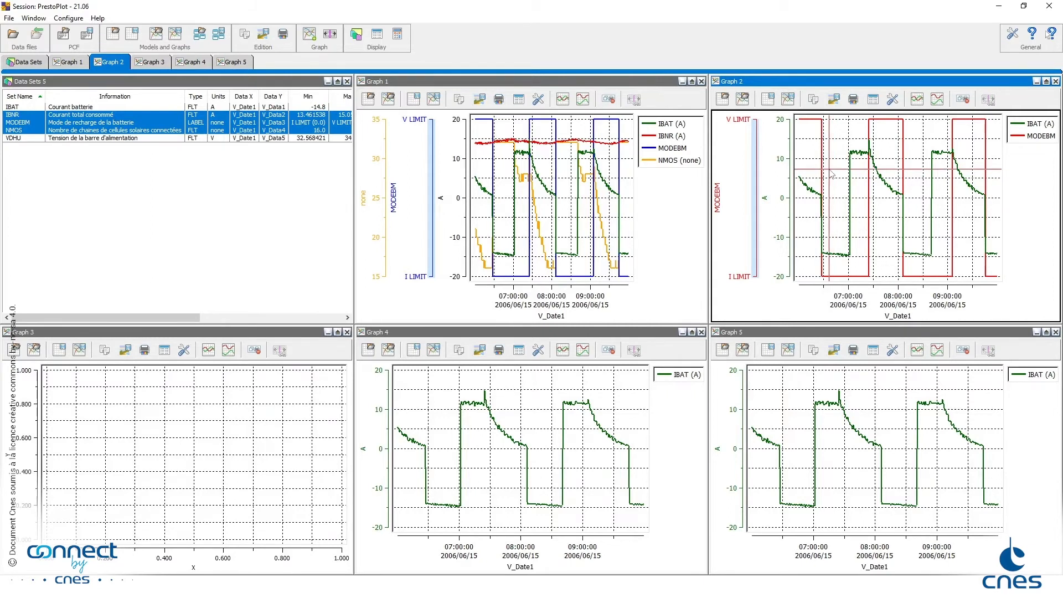
left_click(1033, 137)
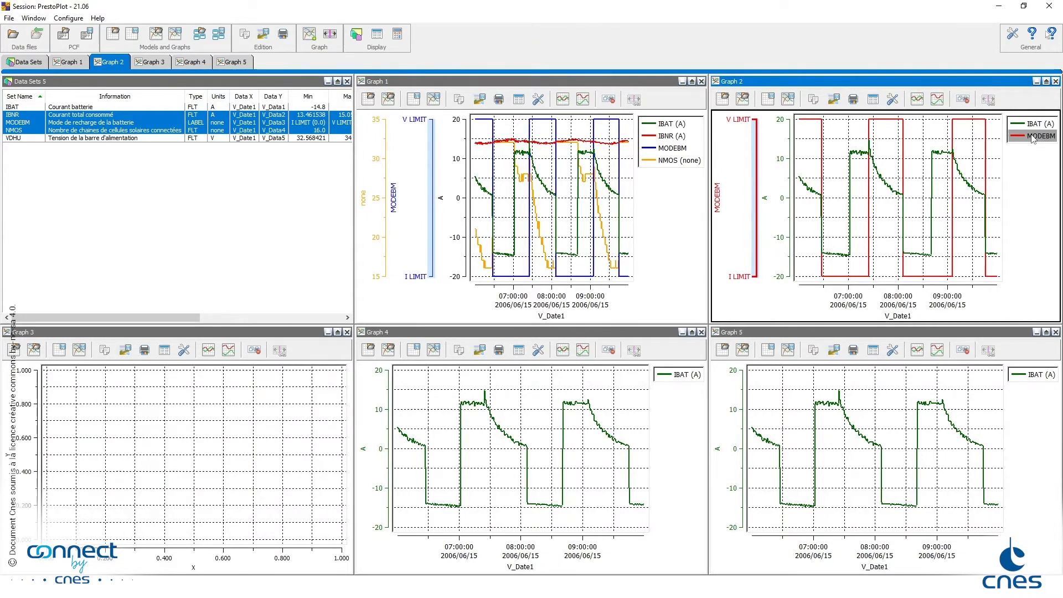
left_click(1032, 138)
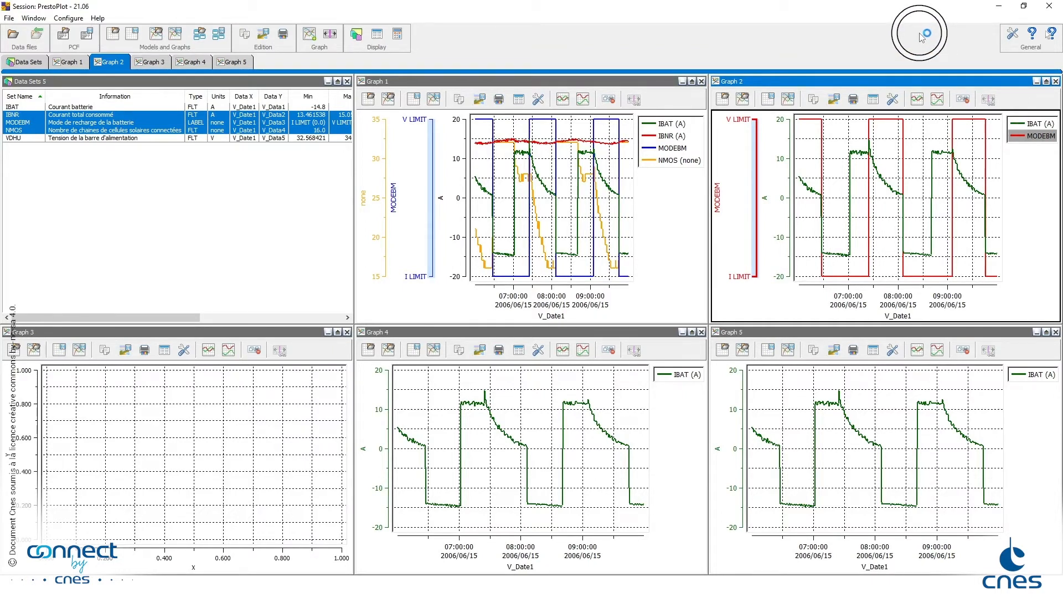
key("Delete")
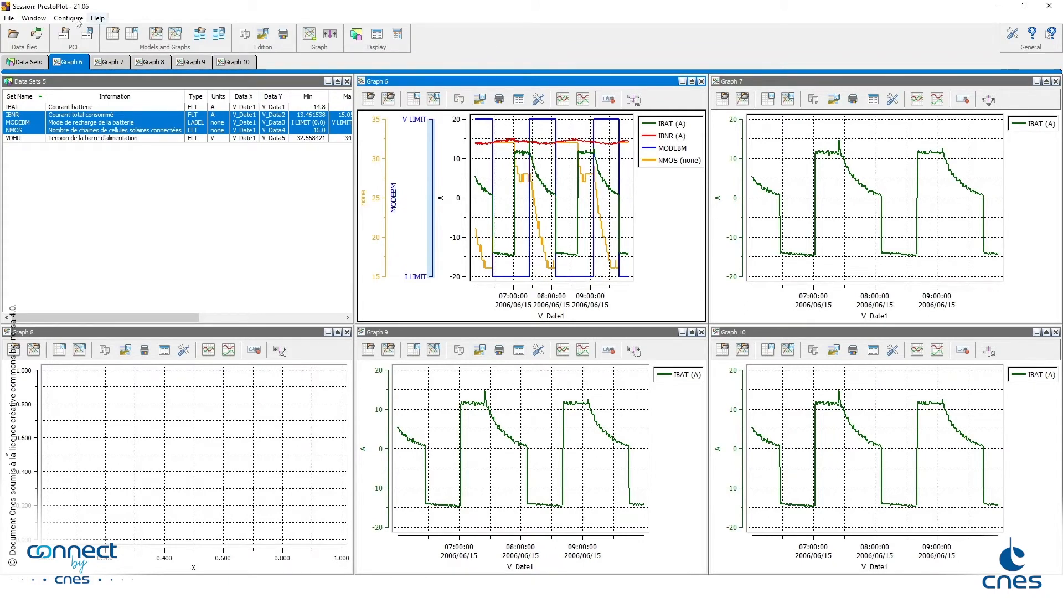
Delete all graphs from the session.
left_click(34, 18)
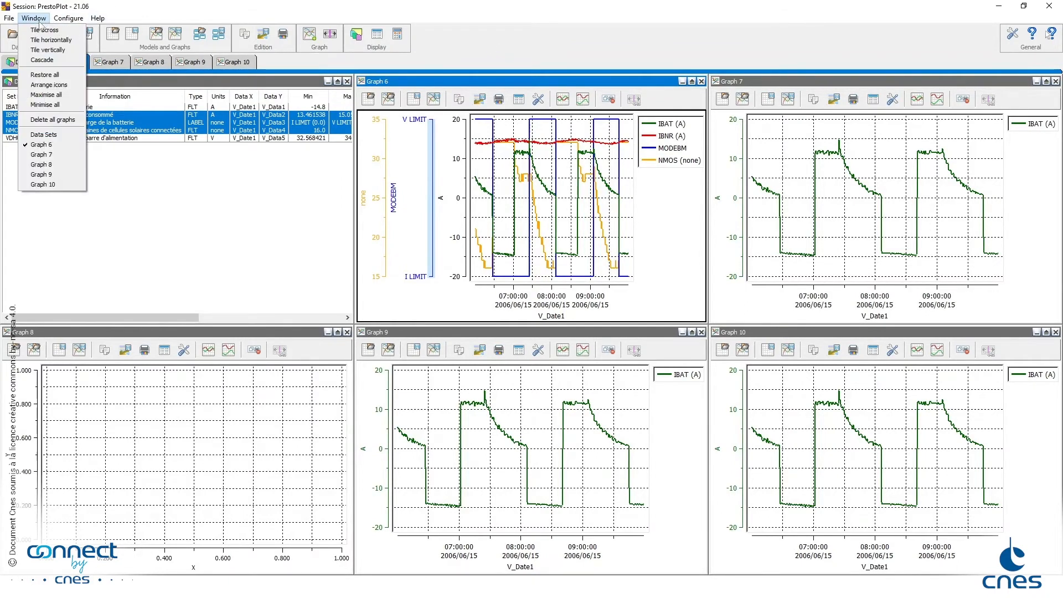
left_click(55, 121)
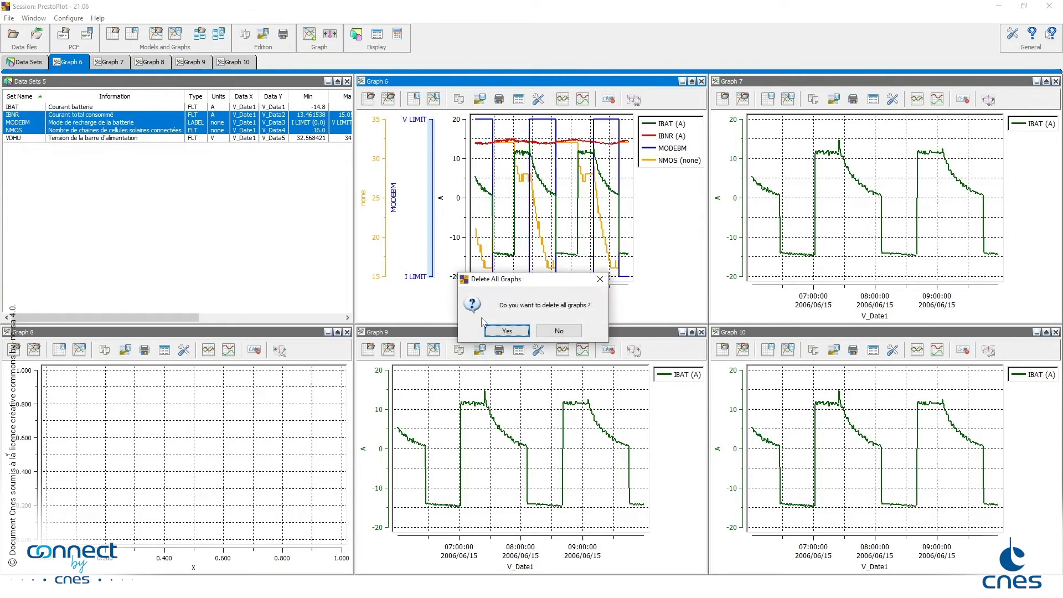
left_click(506, 330)
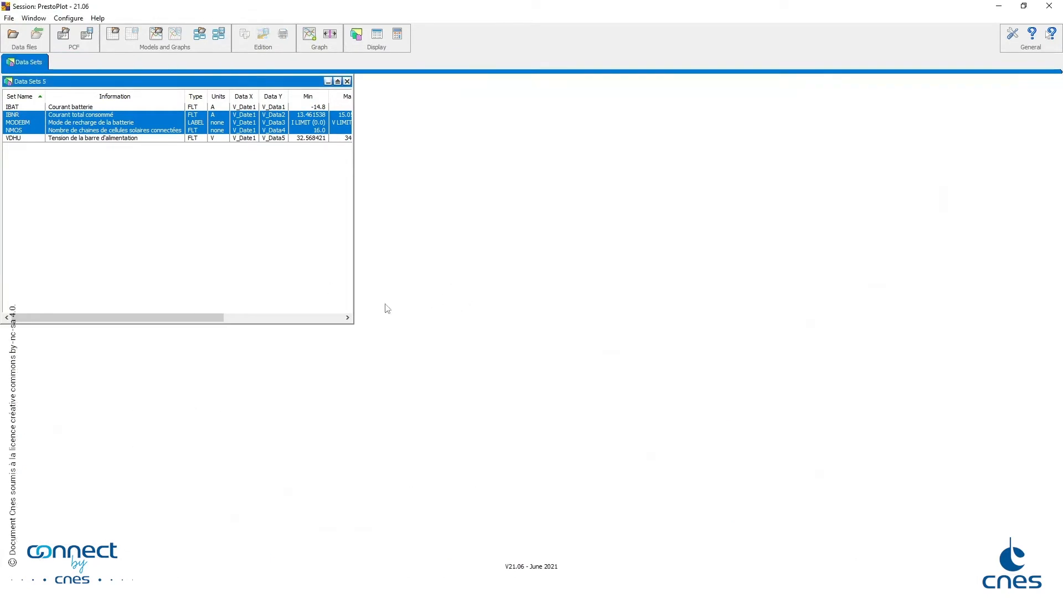
Widen the Data Sets window, and plot IBAT, MODEBM and VDHU together in one new maximised graph.
left_click_drag(353, 323, 715, 171)
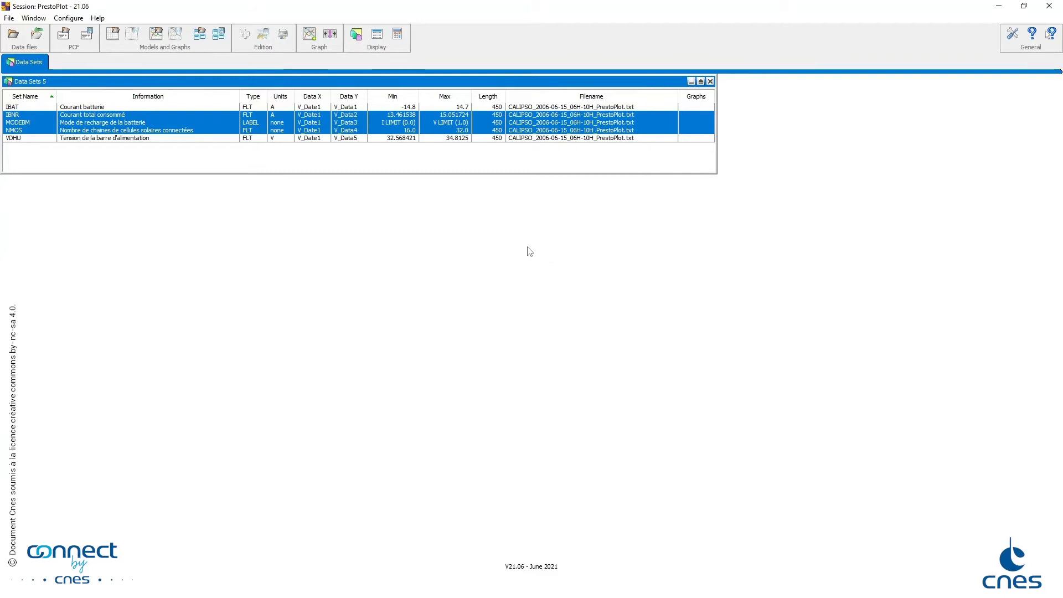
left_click(43, 108)
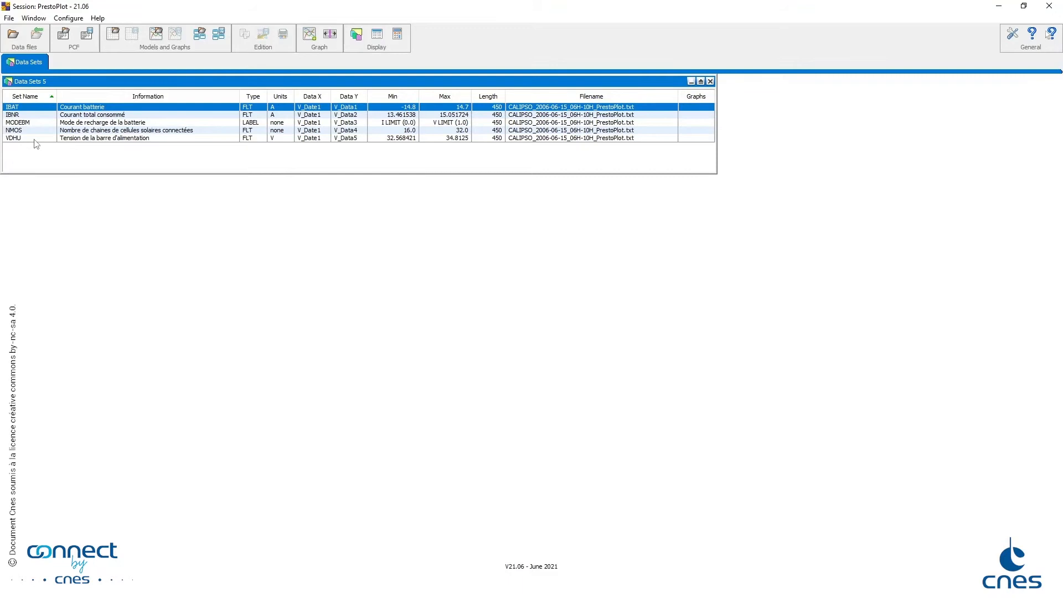
left_click(34, 139, "ctrl")
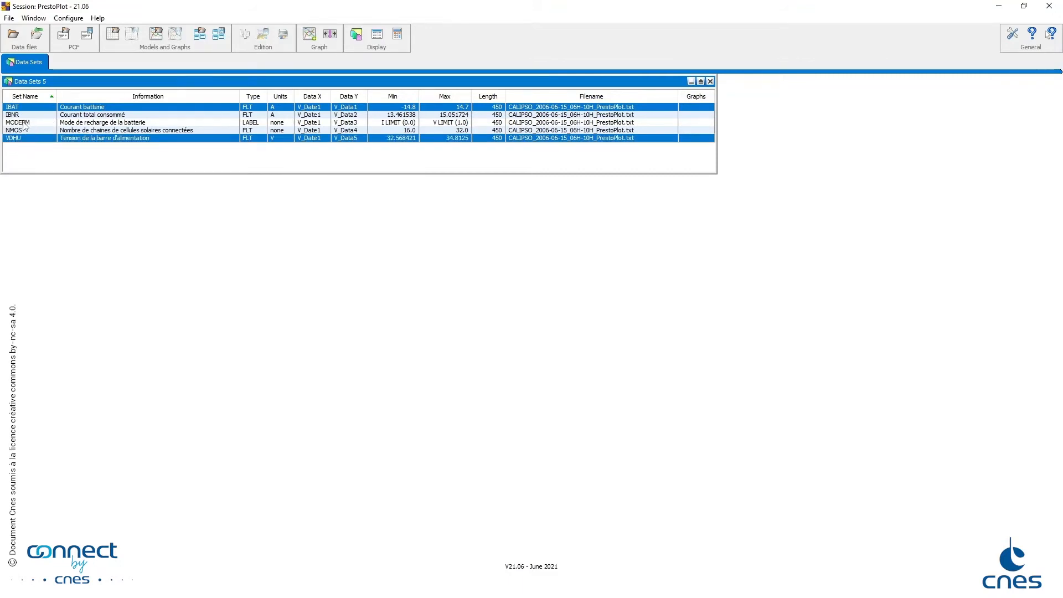
left_click(24, 123, "ctrl")
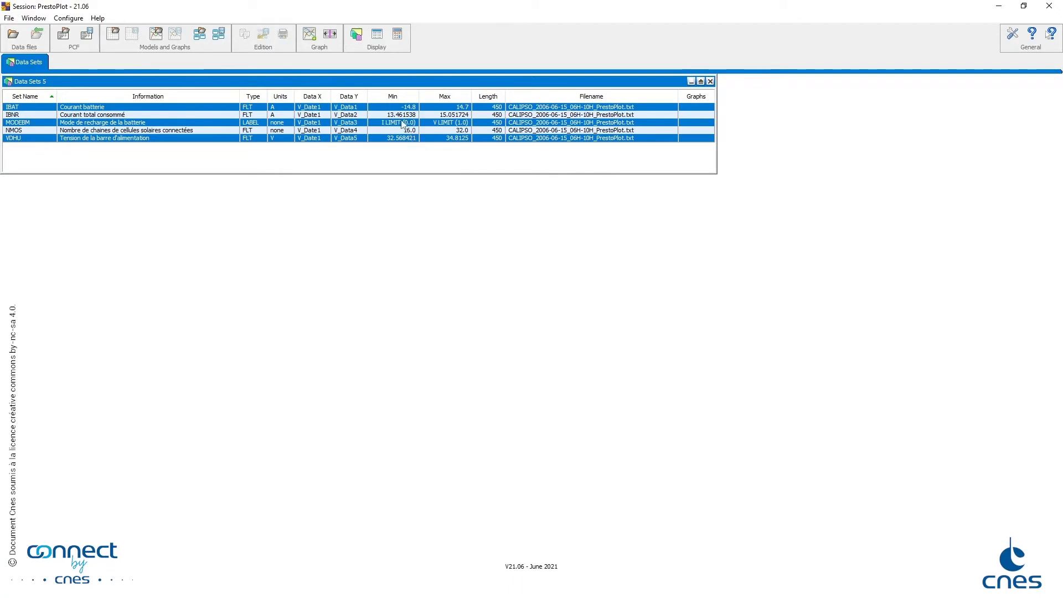
left_click(309, 36)
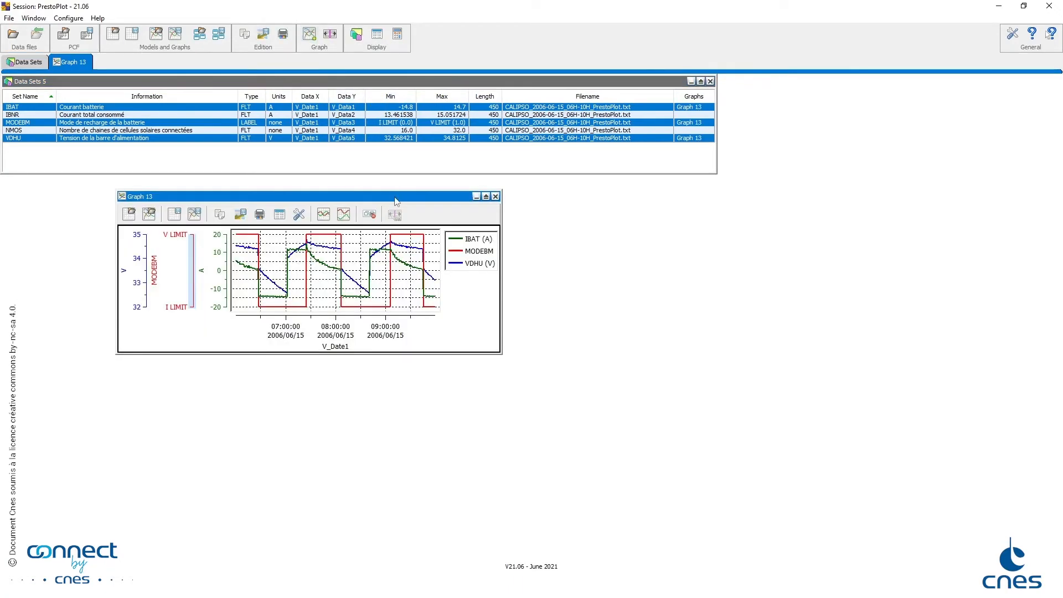
left_click(485, 197)
left_click(482, 198)
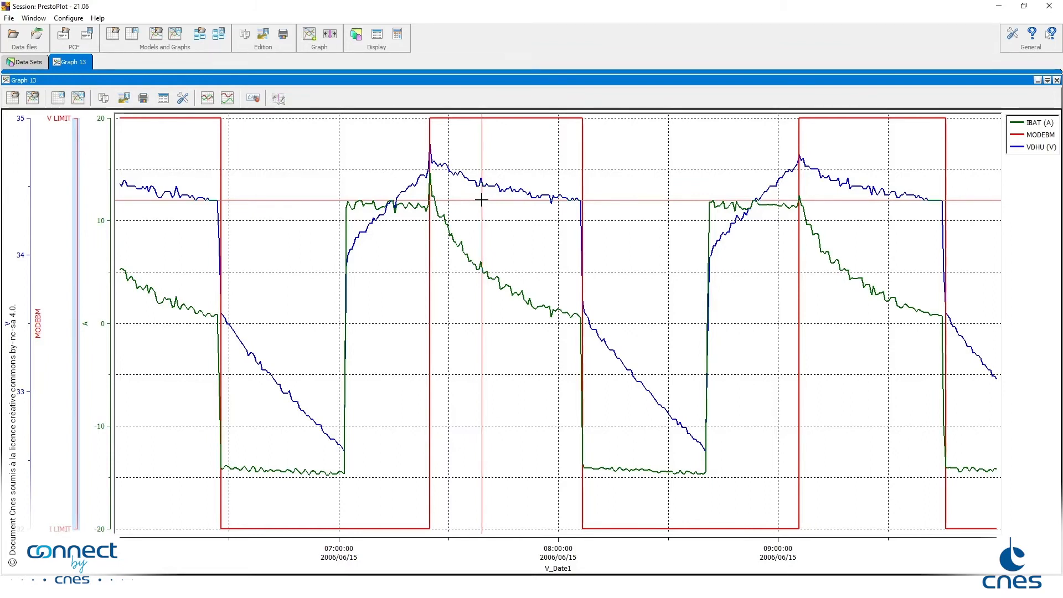
Highlight the IBAT curve from the legend, emphasise it with thick line and point markers, and clear the highlight.
left_click(1043, 121)
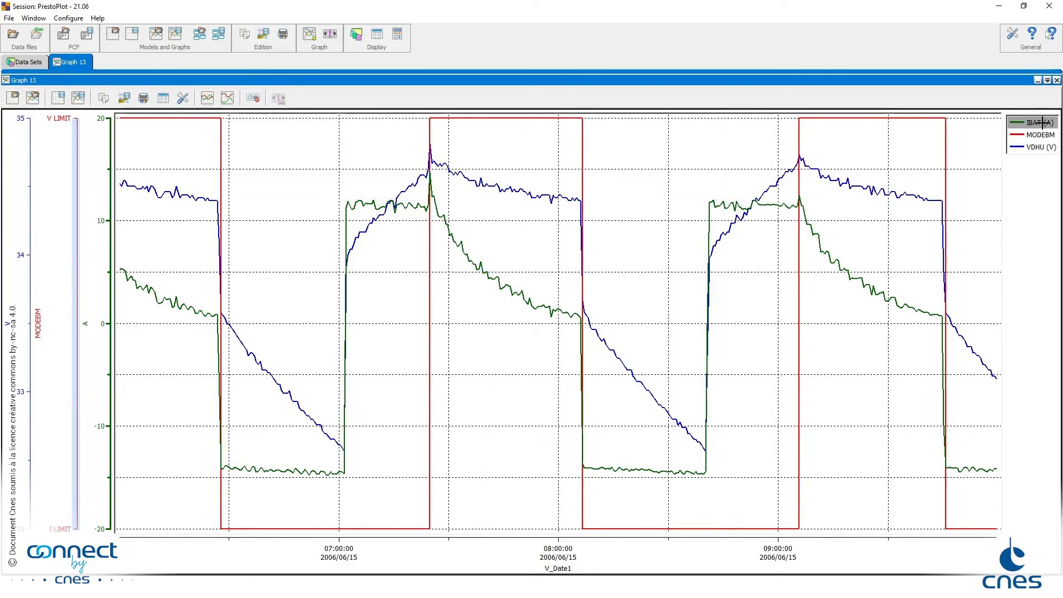
left_click(1041, 121)
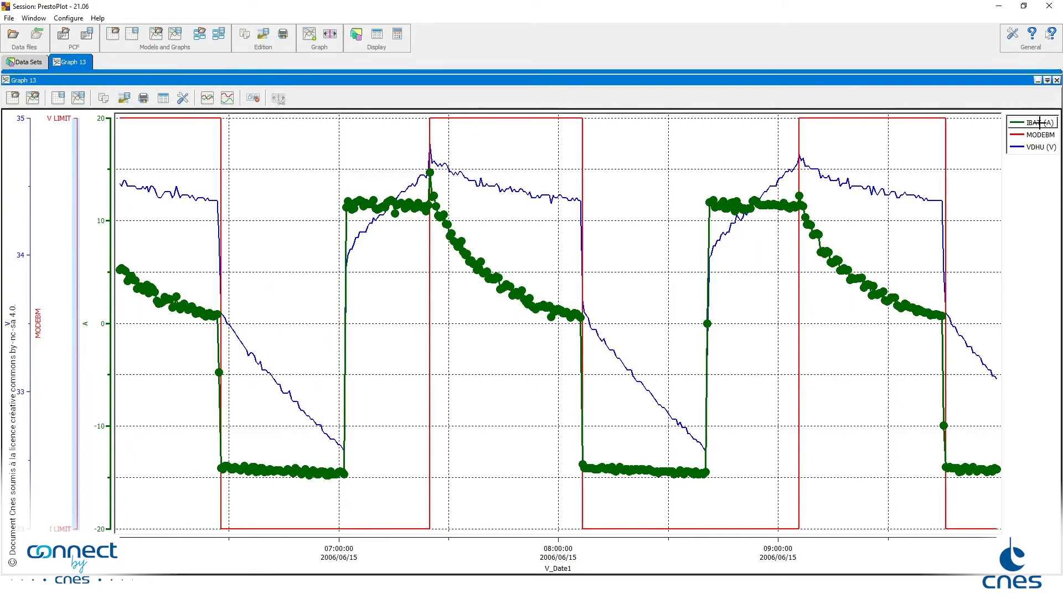
left_click(1040, 123)
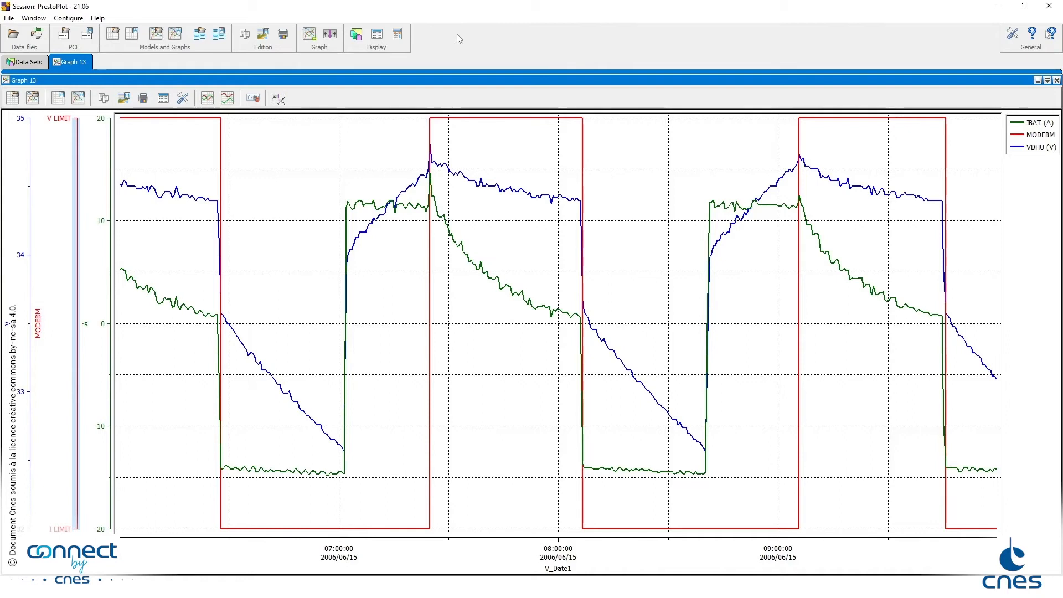
Spread the three curves into separate vertical bands without overlap, and restore the overlapping full-height display.
left_click(227, 99)
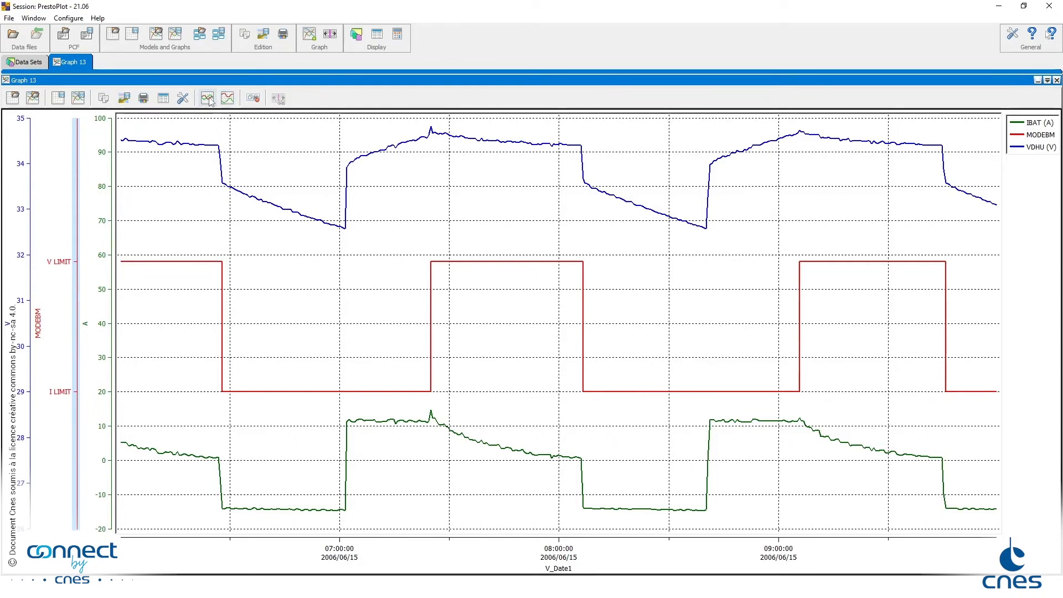
left_click(208, 98)
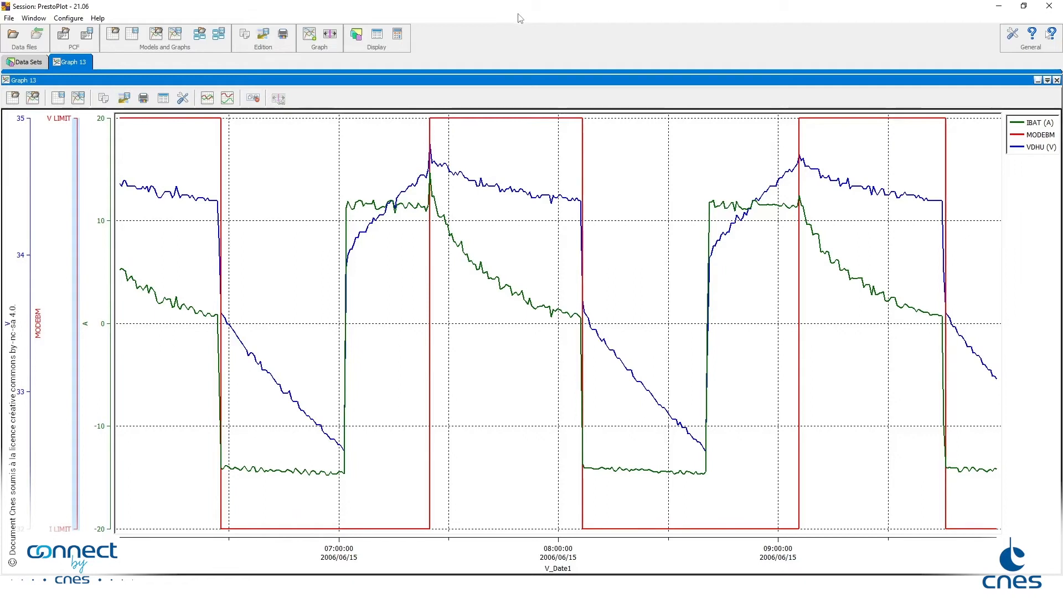
Give the IBAT curve the thickest line width and mark the VDHU curve's points with triangle symbols.
double_click(1033, 122)
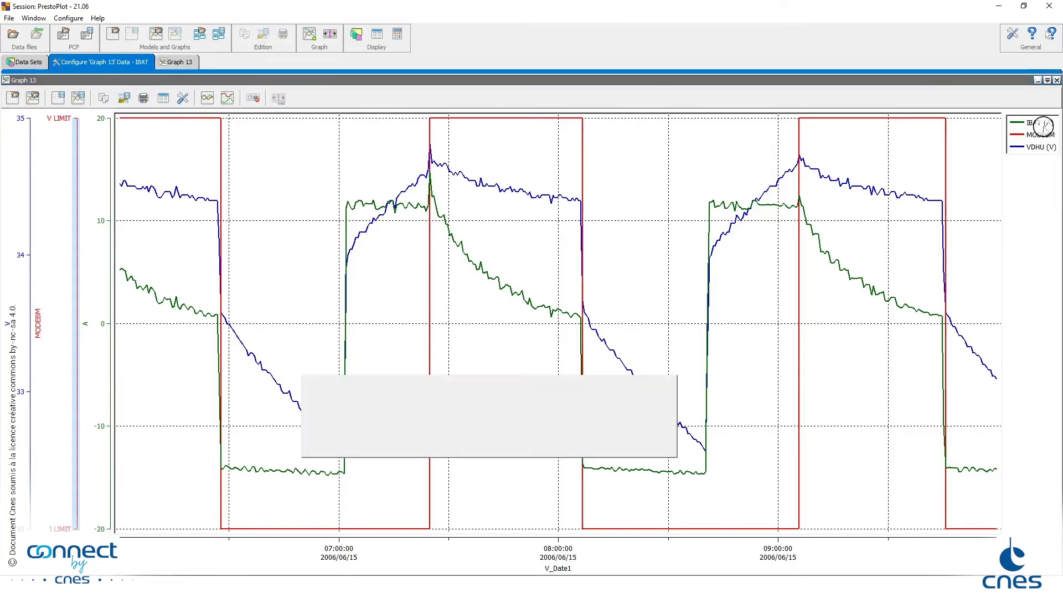
left_click(645, 405)
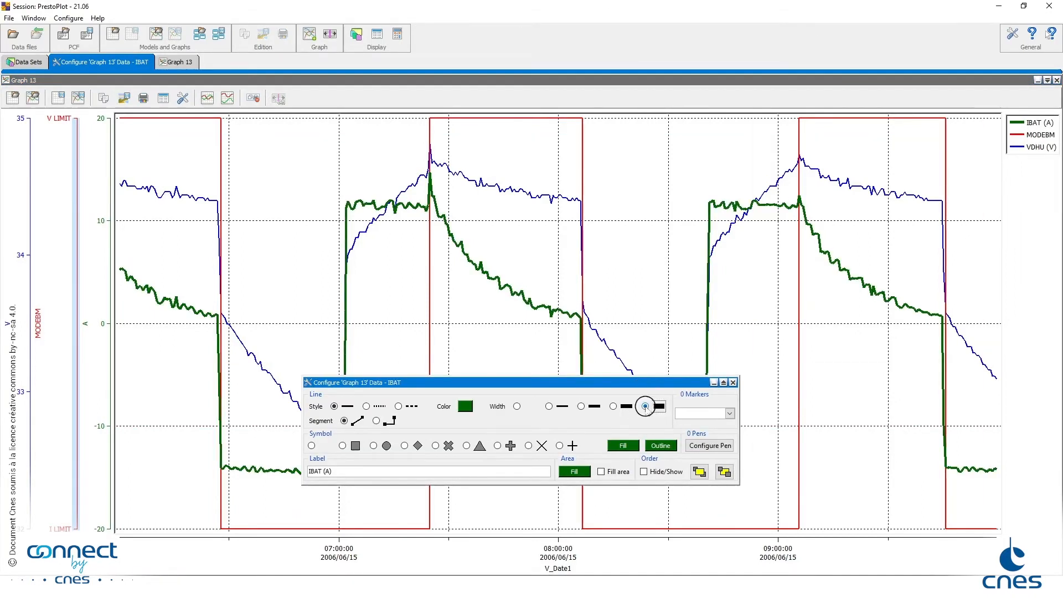
left_click(1034, 146)
left_click(1043, 148)
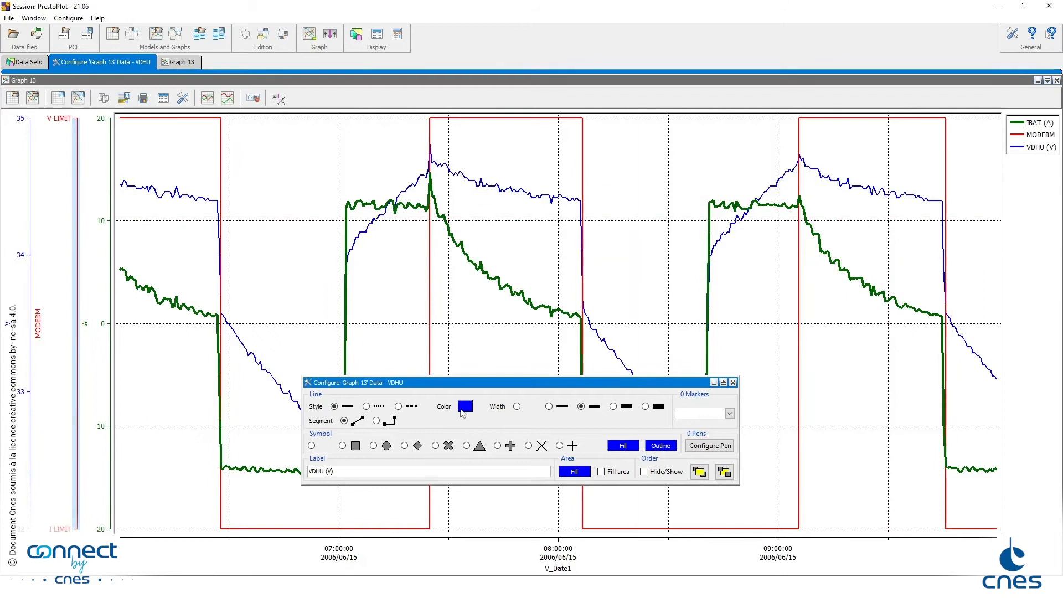
left_click(467, 446)
Fill the area under the MODEBM curve, send that curve behind the others, and close its configuration.
double_click(1041, 135)
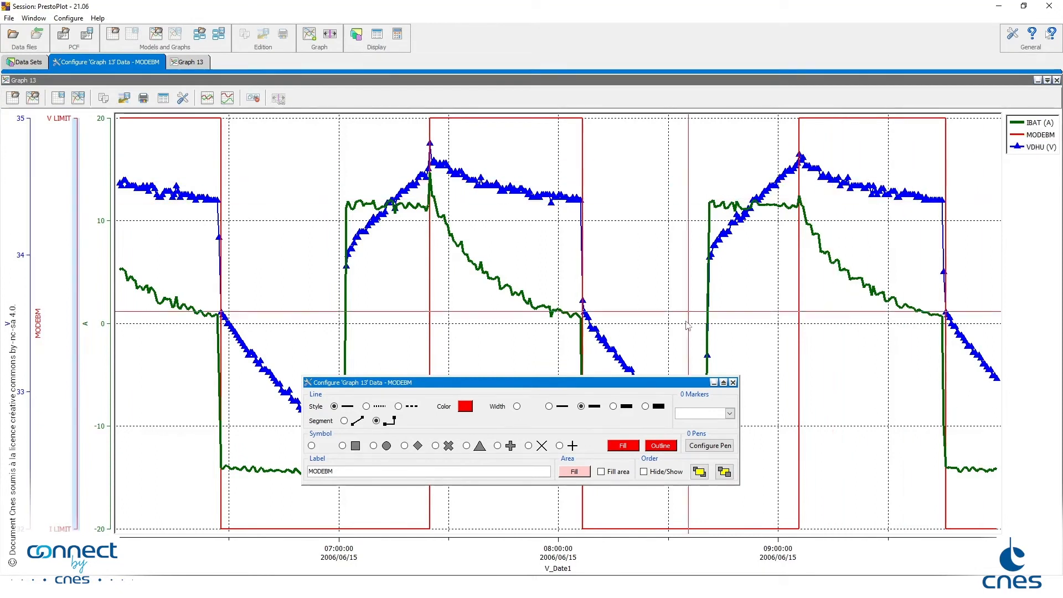
left_click(601, 472)
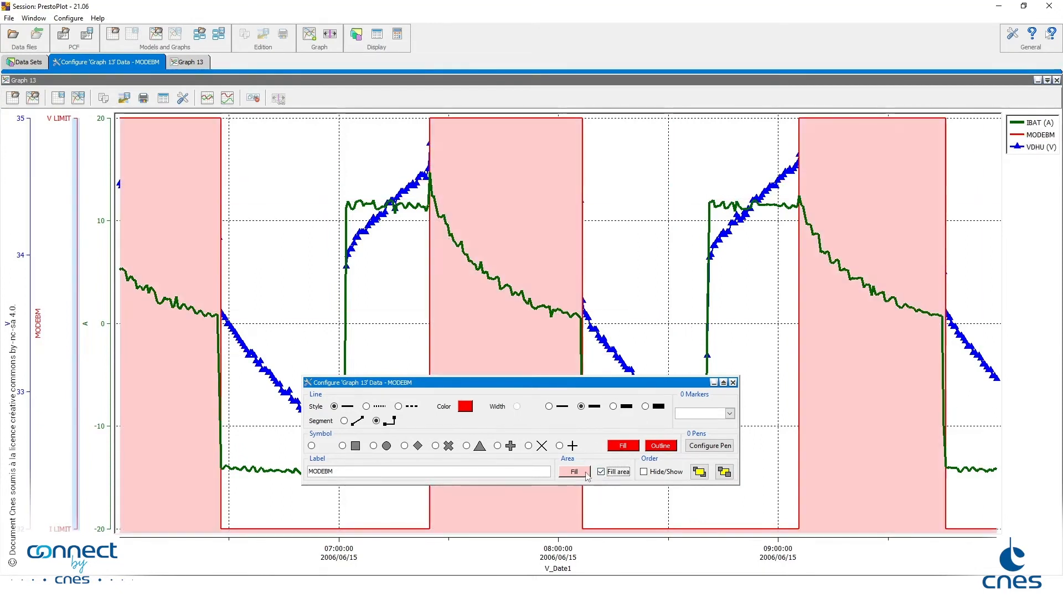
left_click(724, 472)
left_click(733, 384)
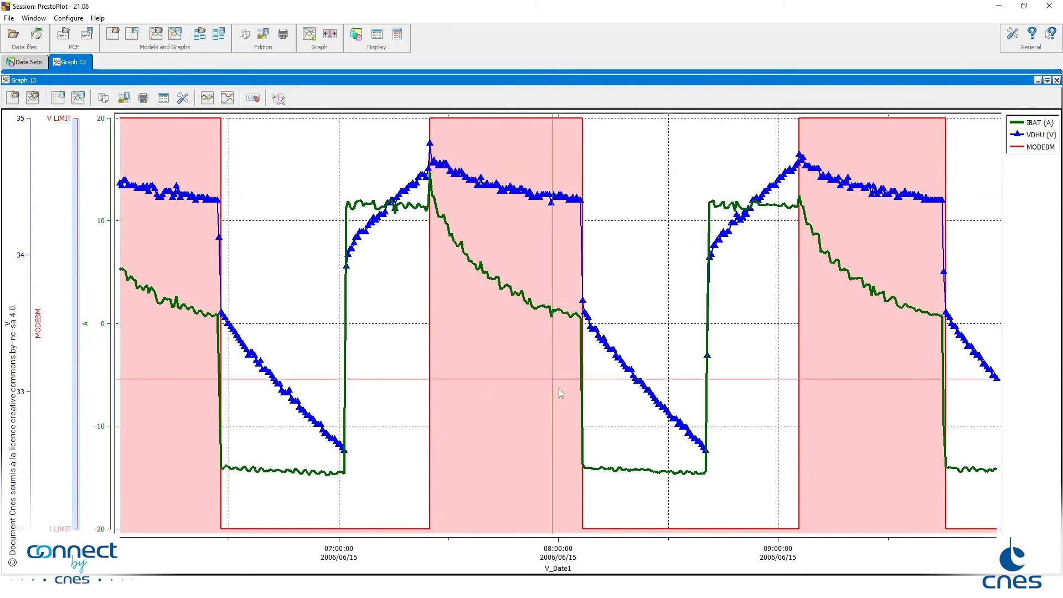
Limit the V_Date1 time axis to the range from 2006/06/15 06:00:00 to 2006/06/15 09:00:00.
double_click(568, 548)
left_click_drag(563, 502, 475, 329)
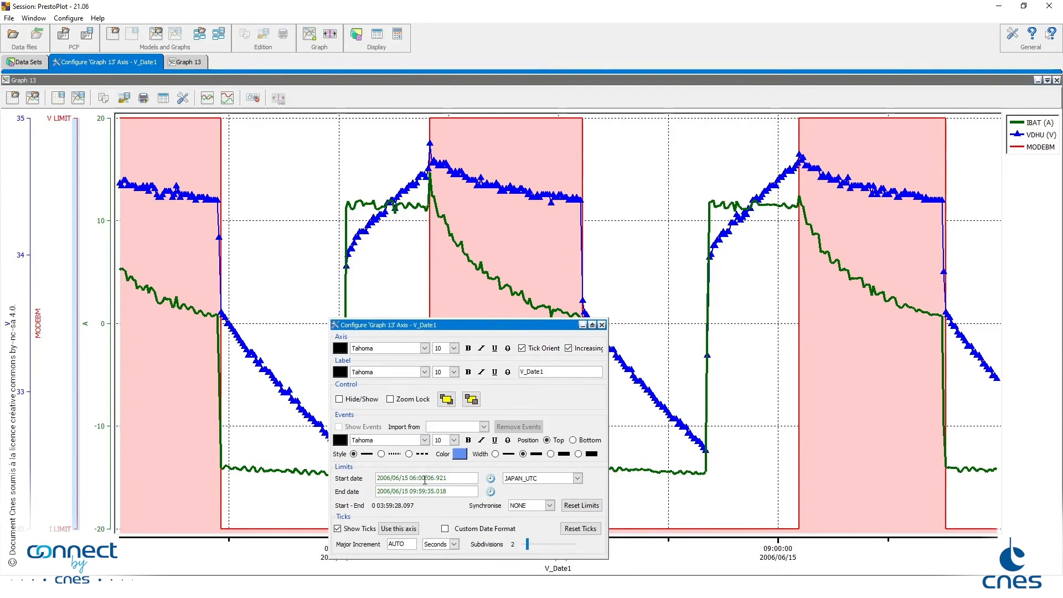
left_click_drag(428, 477, 462, 495)
key("Return")
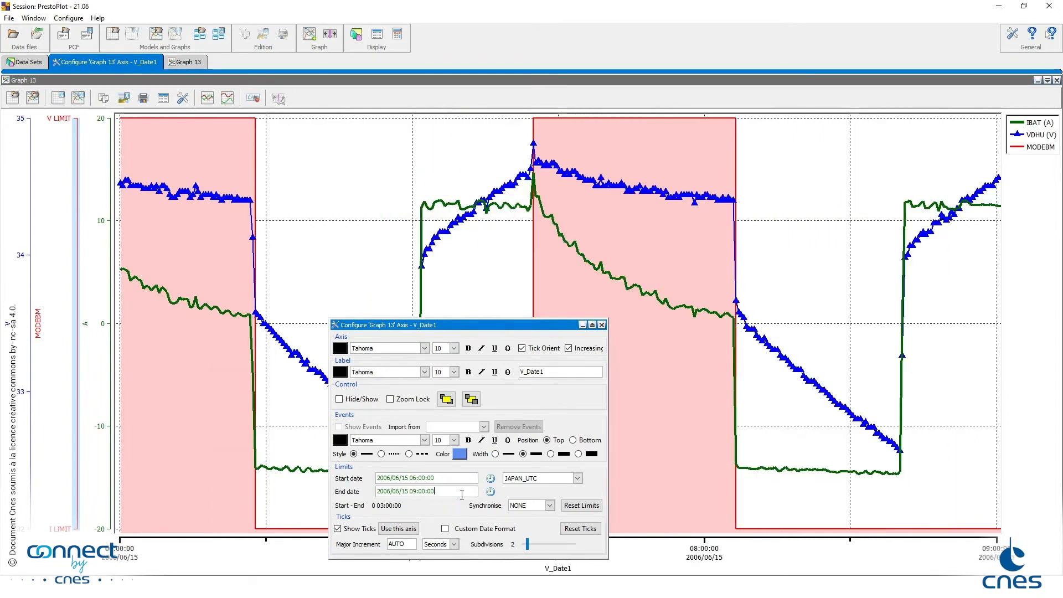
Set the time axis's major tick increment to 10 minutes.
left_click(454, 544)
left_click(441, 518)
double_click(396, 544)
type("10")
key("Return")
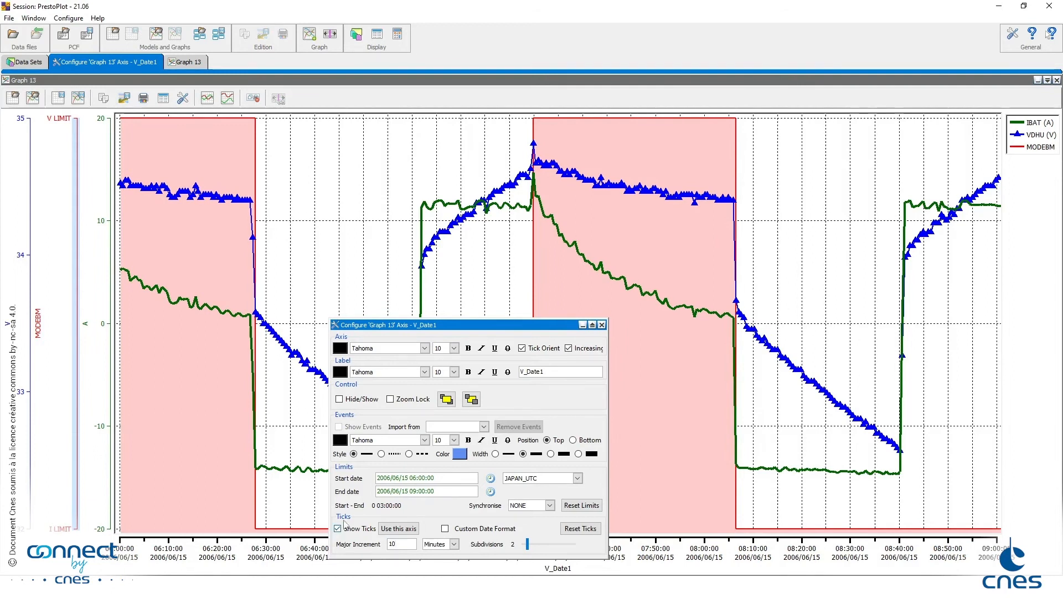
Set the A axis limits to -30 and 30 with a major tick increment of 5.
left_click(105, 325)
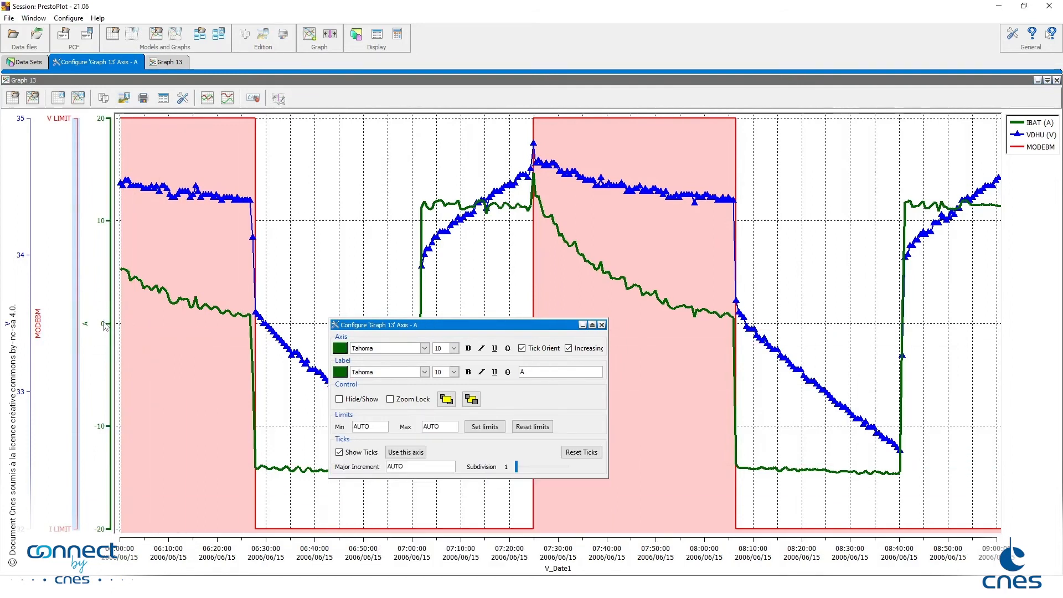
left_click_drag(380, 425, 333, 427)
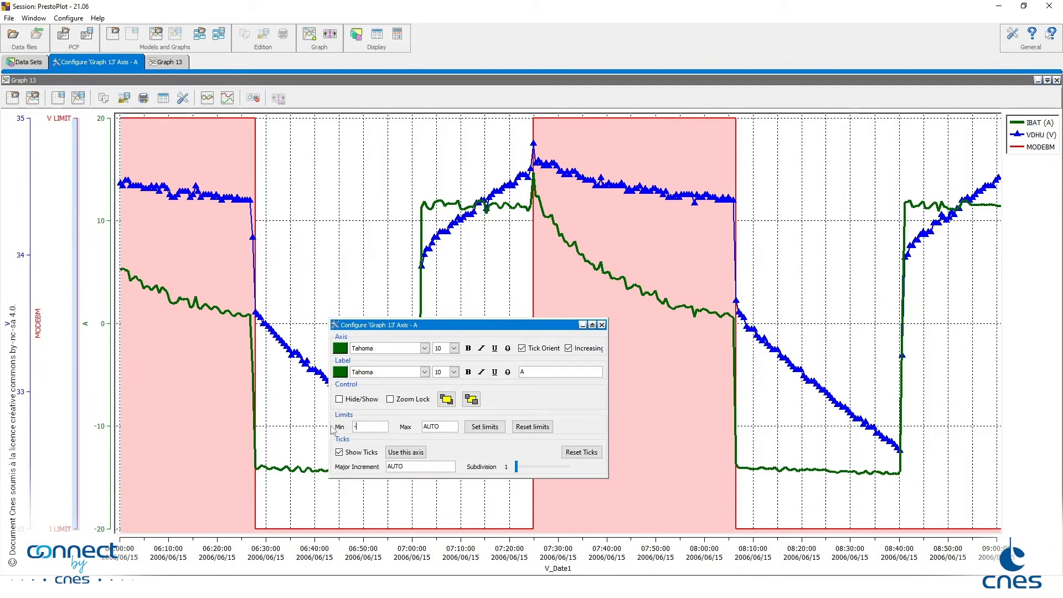
left_click_drag(439, 428, 412, 429)
left_click_drag(422, 468, 380, 472)
type("5")
key("Return")
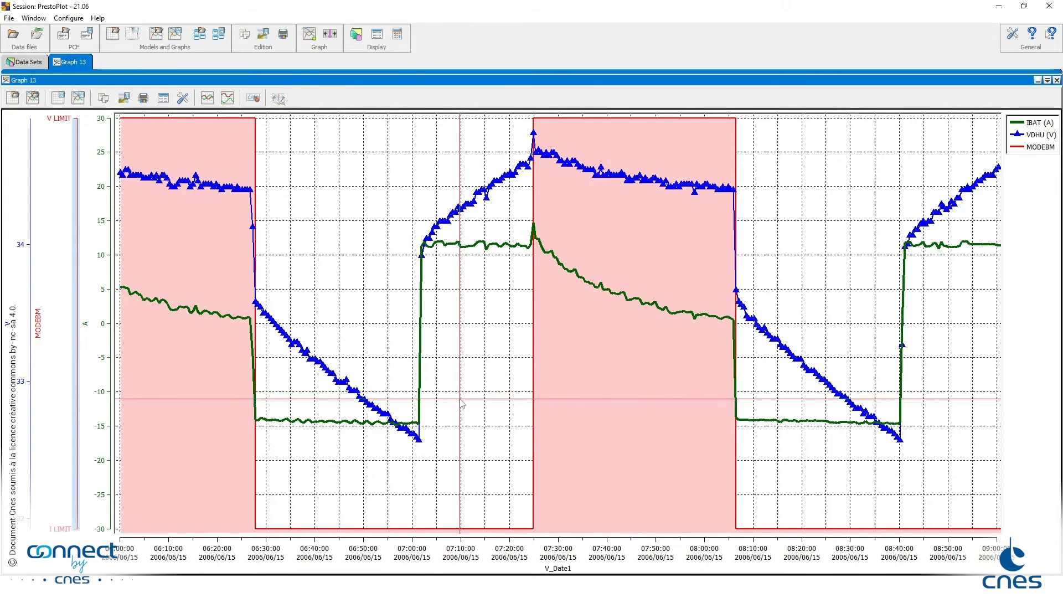
Shift the time axis to show about 12 minutes earlier, and shift the V axis so the VDHU curve sits lower.
left_click(462, 539)
left_click_drag(463, 539, 520, 540)
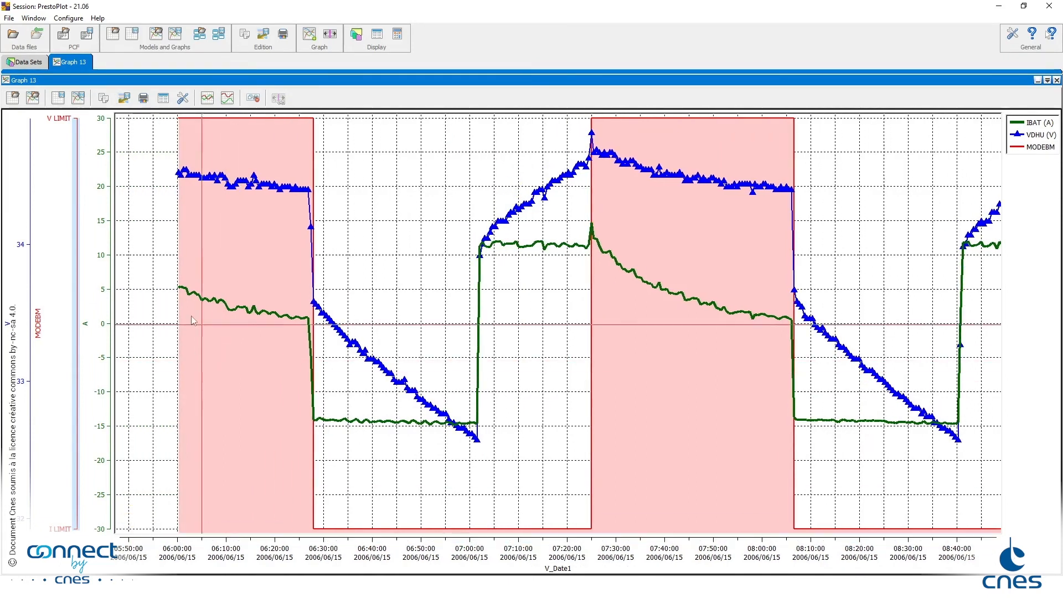
left_click_drag(30, 278, 24, 307)
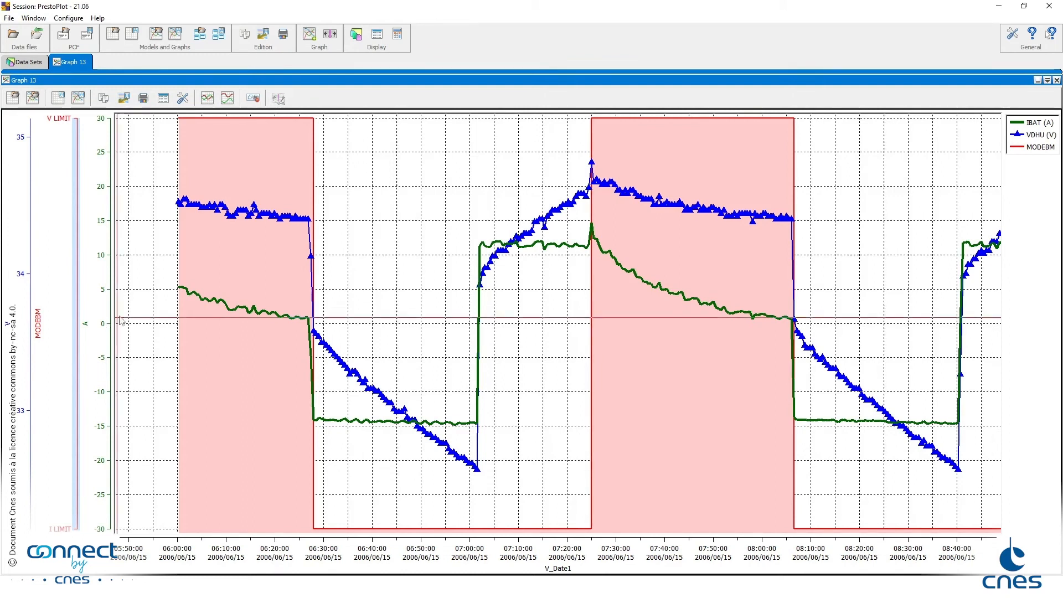
Zoom into a rectangular area of the plot, and narrow the time axis to 07:20:00 to 07:50:00.
left_click_drag(207, 145, 825, 465)
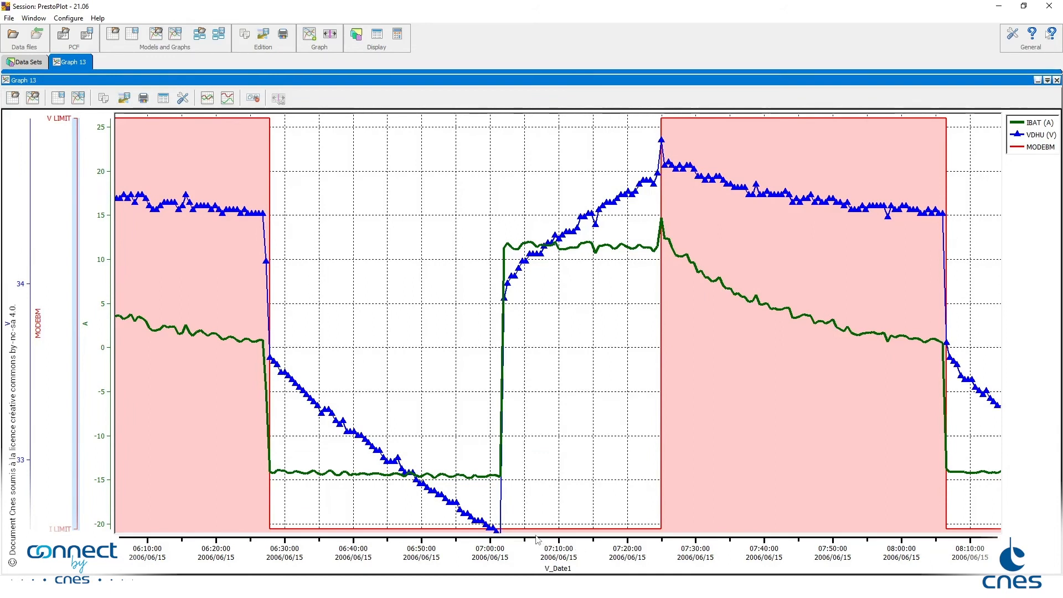
left_click_drag(534, 537, 858, 555)
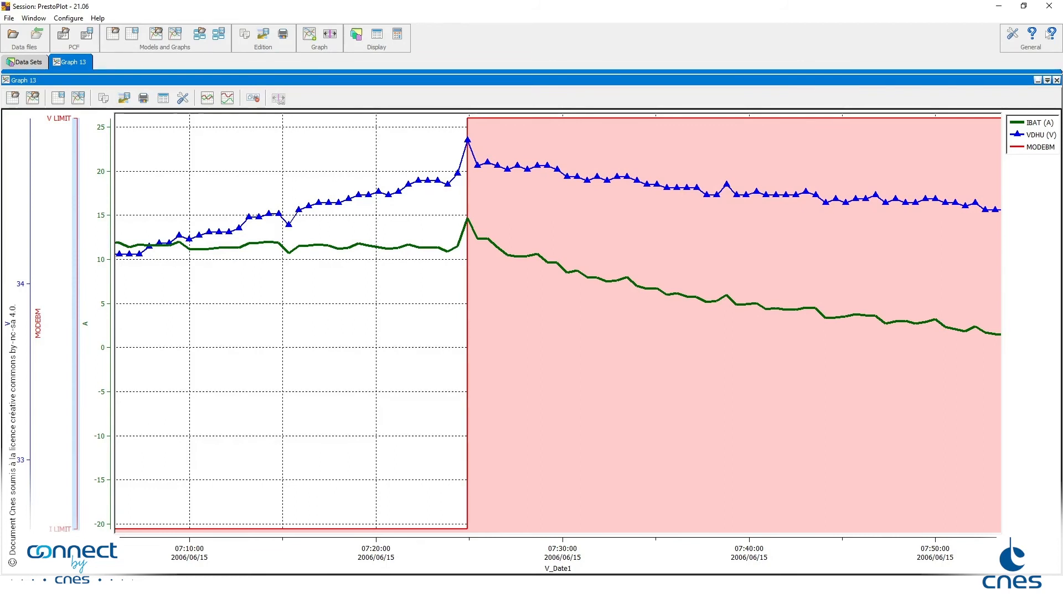
left_click(376, 553)
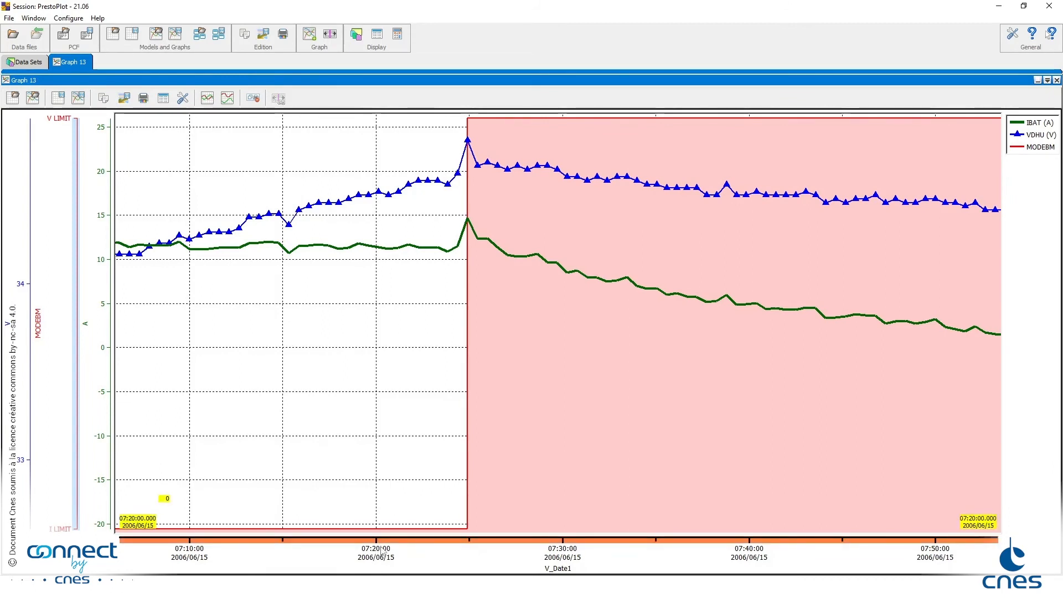
left_click_drag(452, 549, 858, 547)
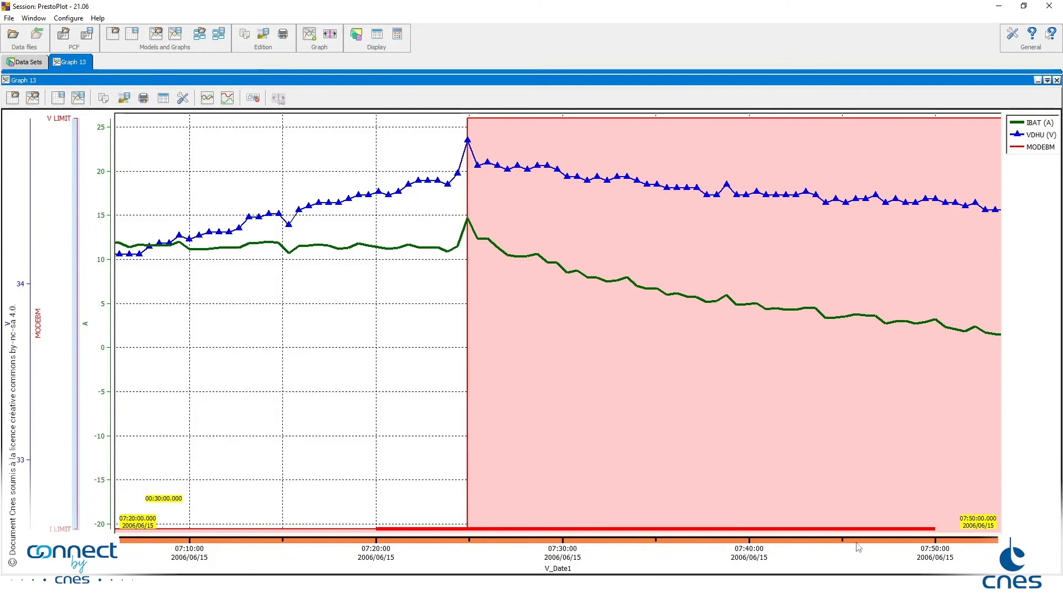
left_click_drag(856, 543, 856, 544)
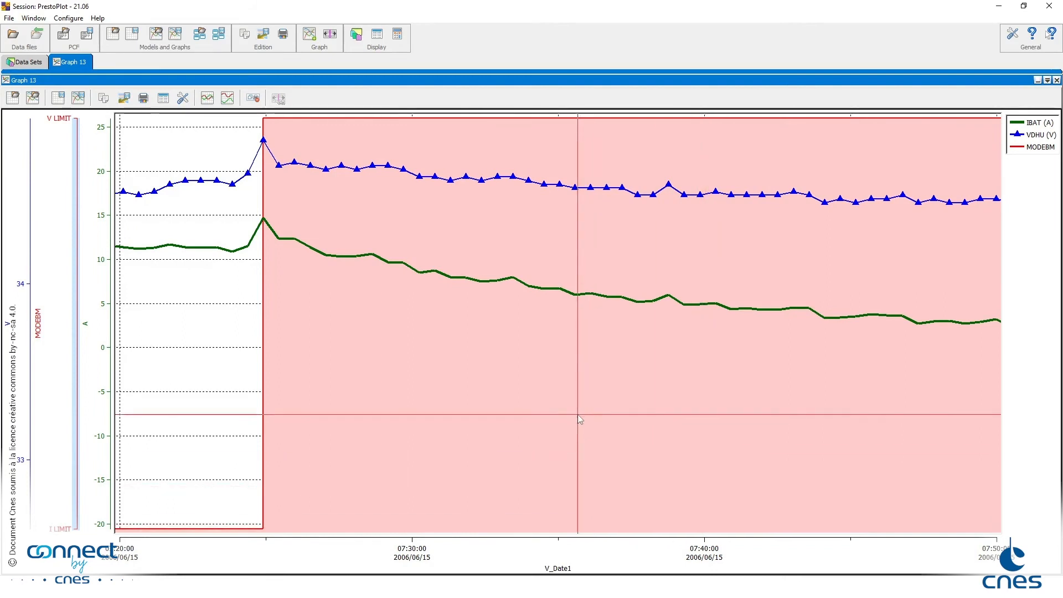
Step back through the zoom levels and reset the graph axes to their full automatic ranges.
scroll(577, 414, "down", 2)
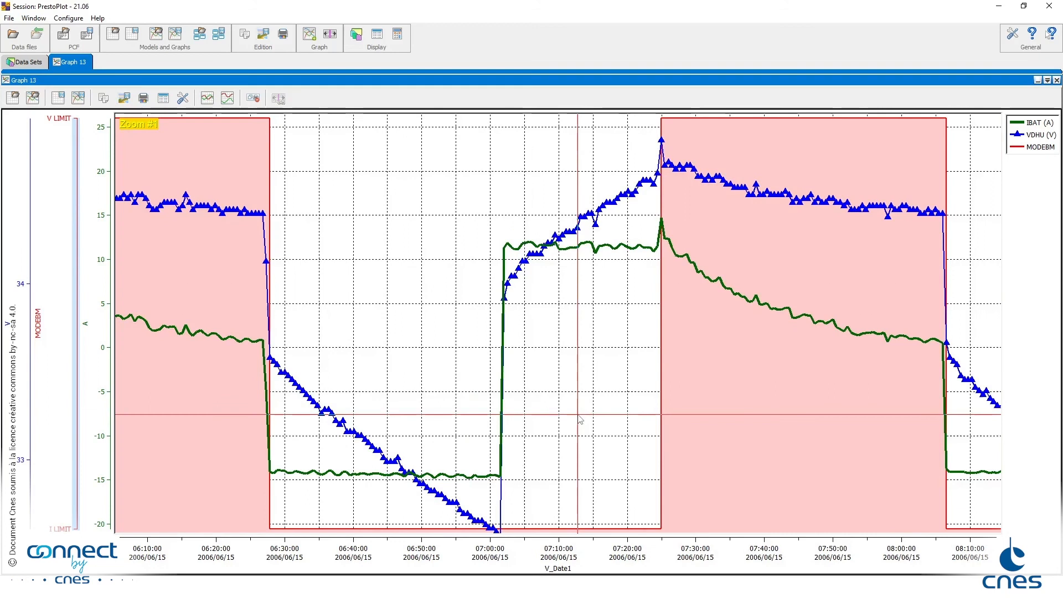
scroll(577, 414, "down", 1)
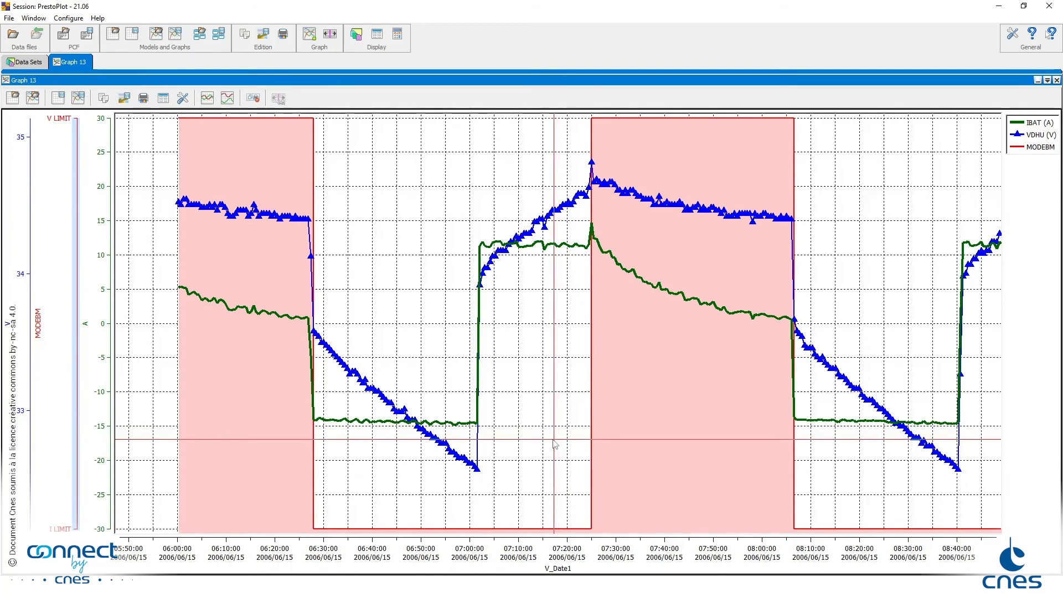
double_click(521, 333)
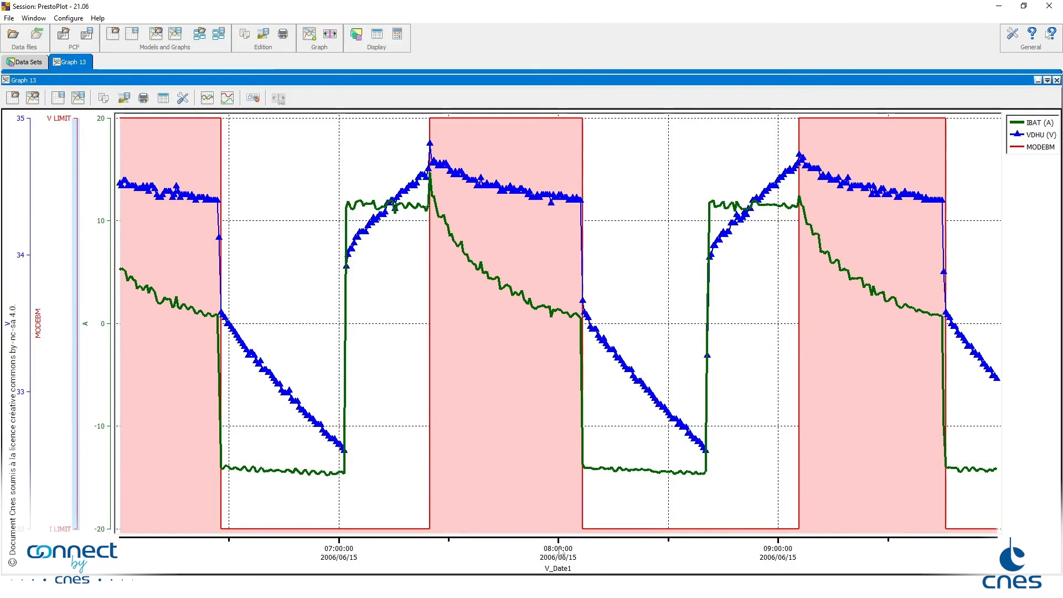
Zoom in on the time axis alone around 08:00:00, to about 07:00 to 09:00.
scroll(560, 550, "up", 2)
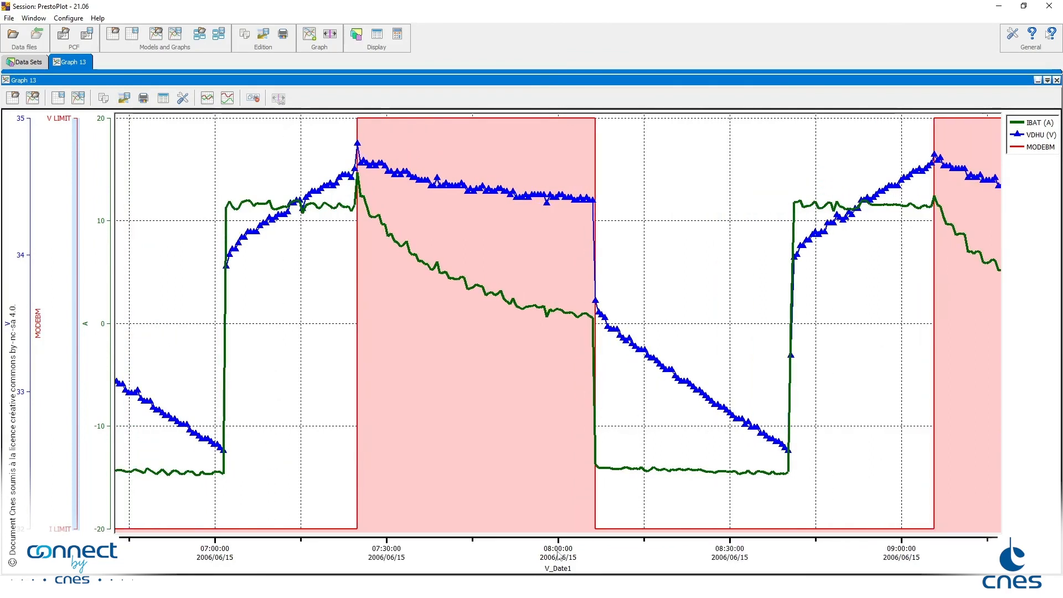
scroll(560, 548, "up", 1)
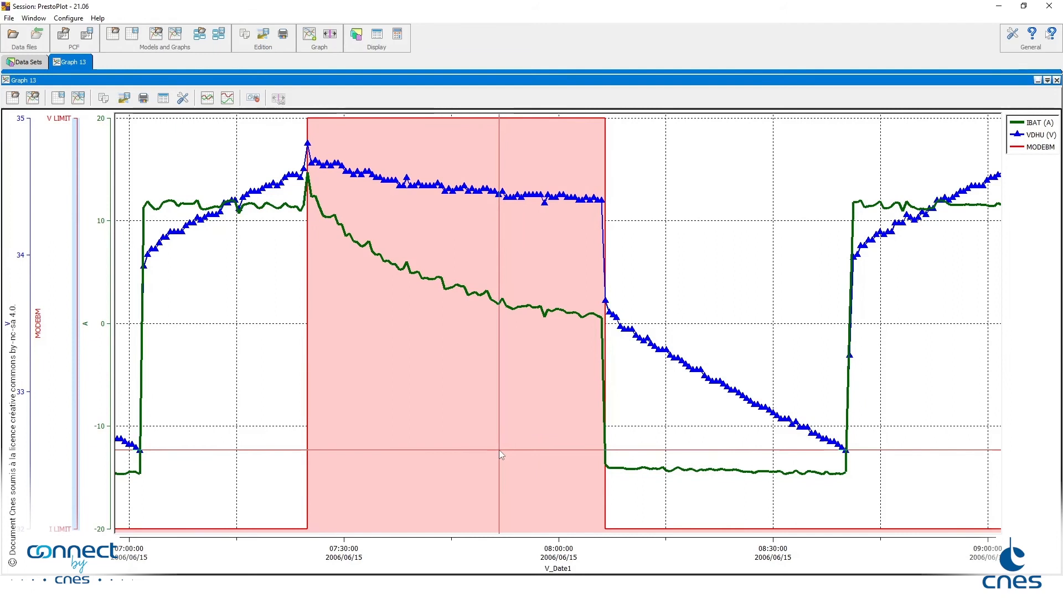
Give the graph the title "Titre" in bold at size 24, and close the graph configuration.
left_click(182, 98)
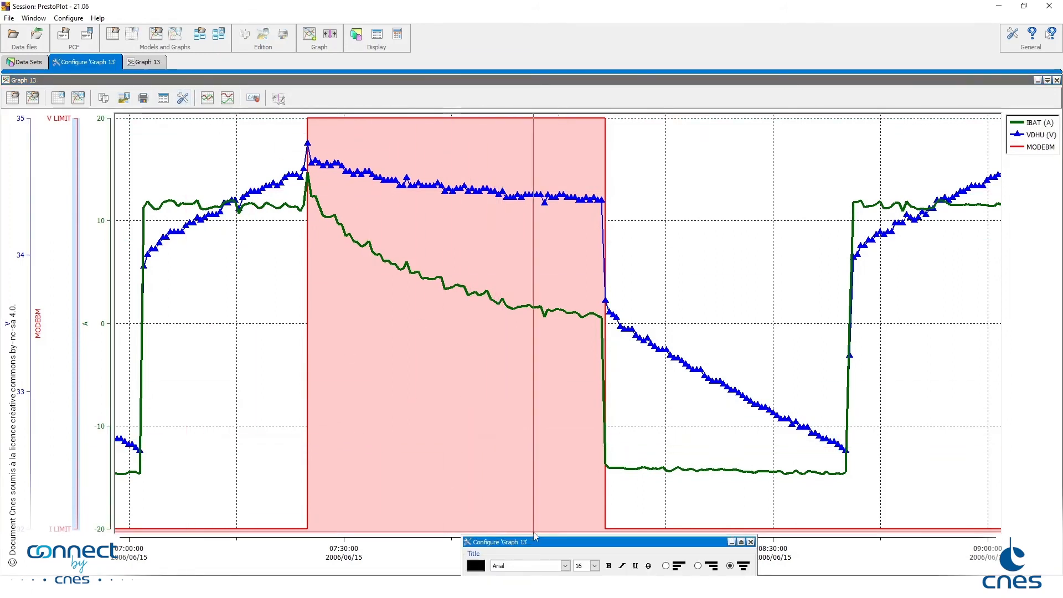
left_click_drag(536, 528, 466, 335)
left_click(410, 369)
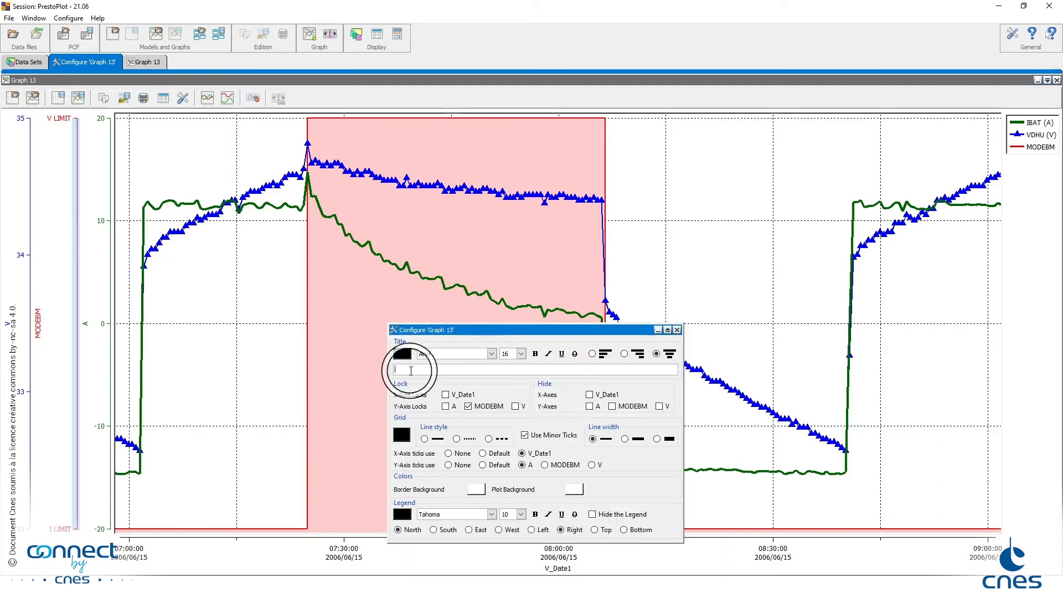
type("Titre")
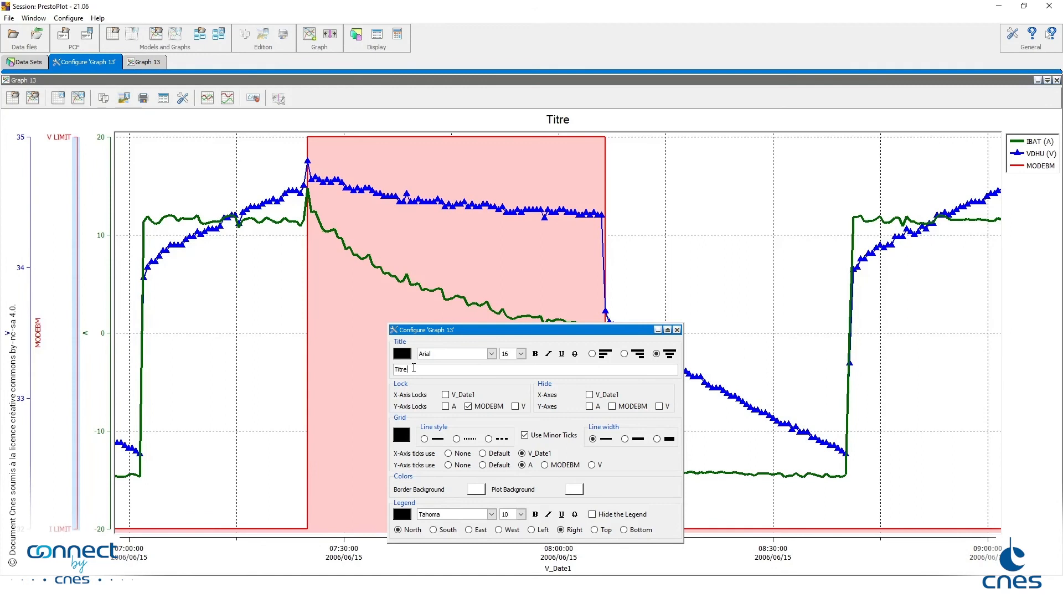
left_click(521, 353)
left_click(510, 426)
left_click(534, 353)
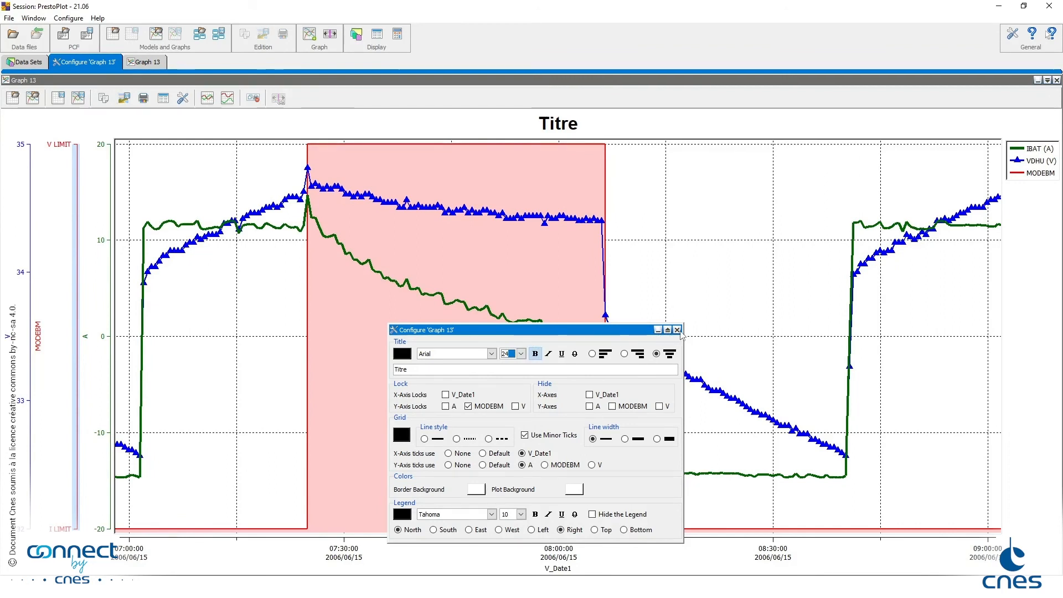
left_click(677, 330)
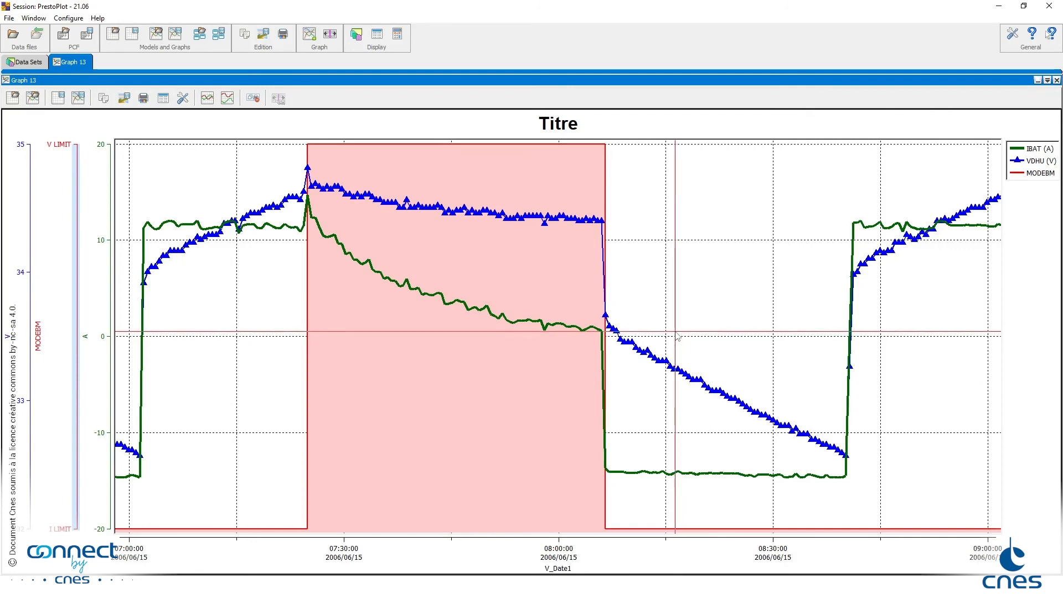
Rename Graph 13 as ELECTRIQUE.
double_click(80, 63)
left_click(67, 105)
left_click_drag(67, 105, 35, 104)
type("ELECTRIQUE")
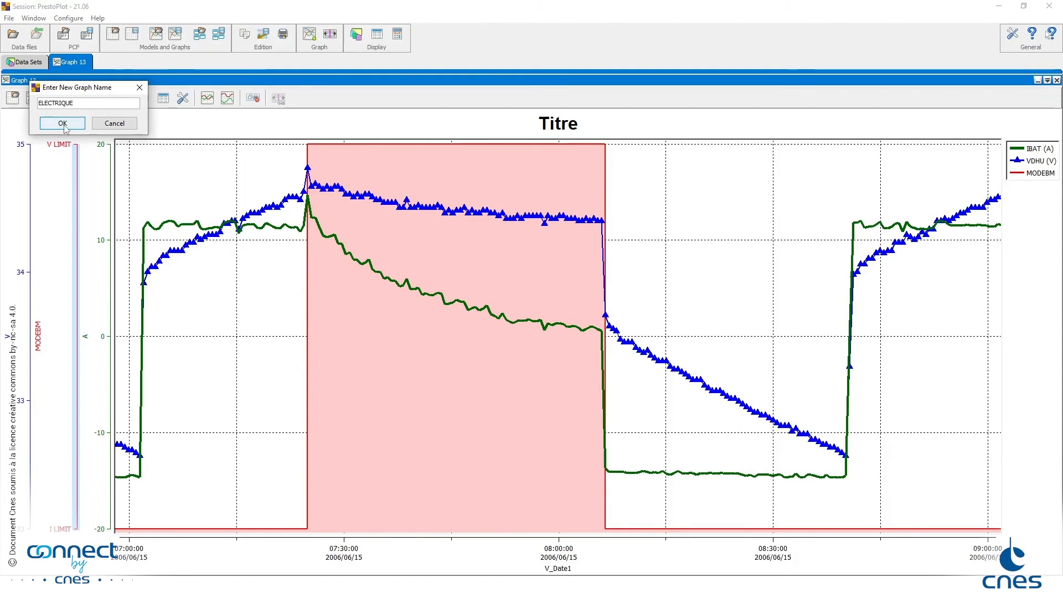
left_click(63, 123)
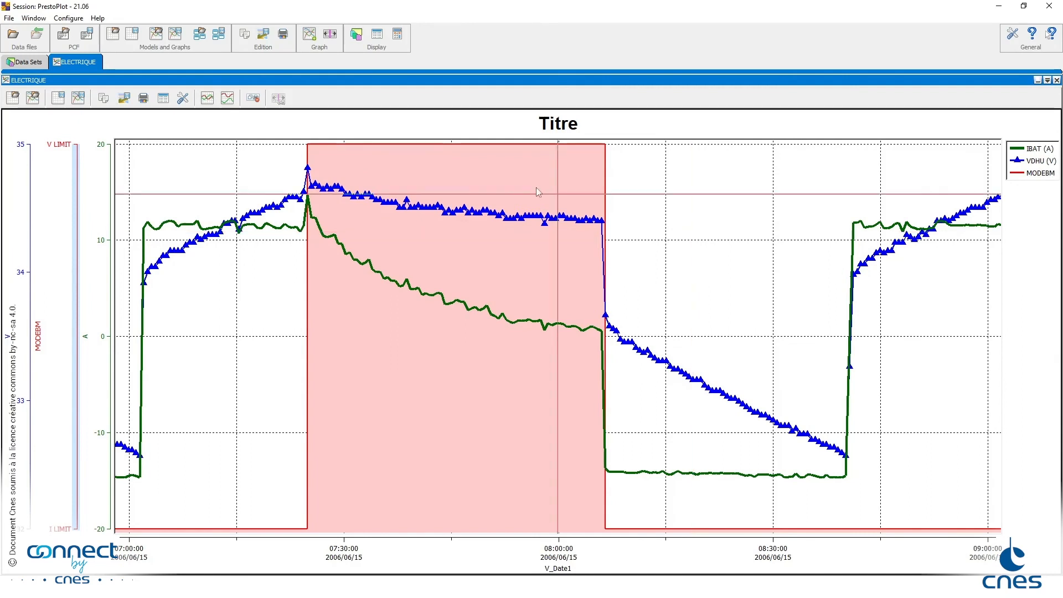
left_click(6, 80)
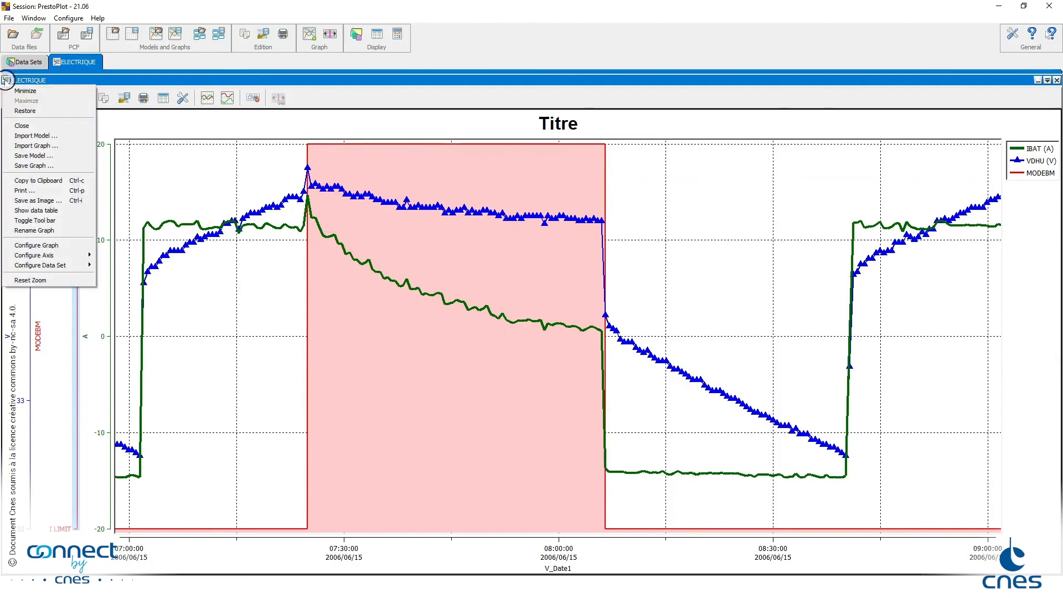
left_click(23, 166)
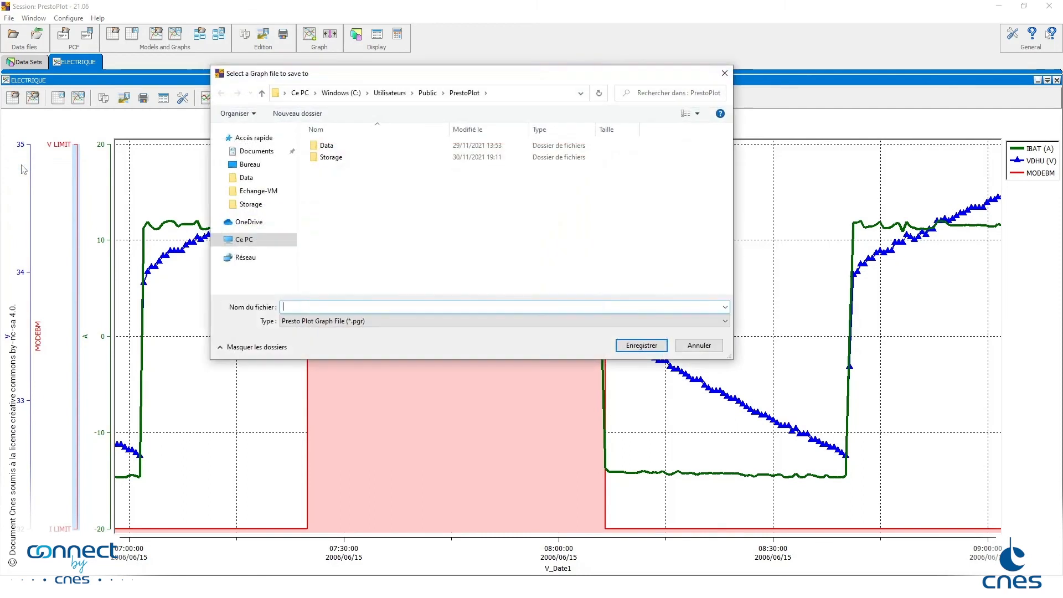
left_click(698, 345)
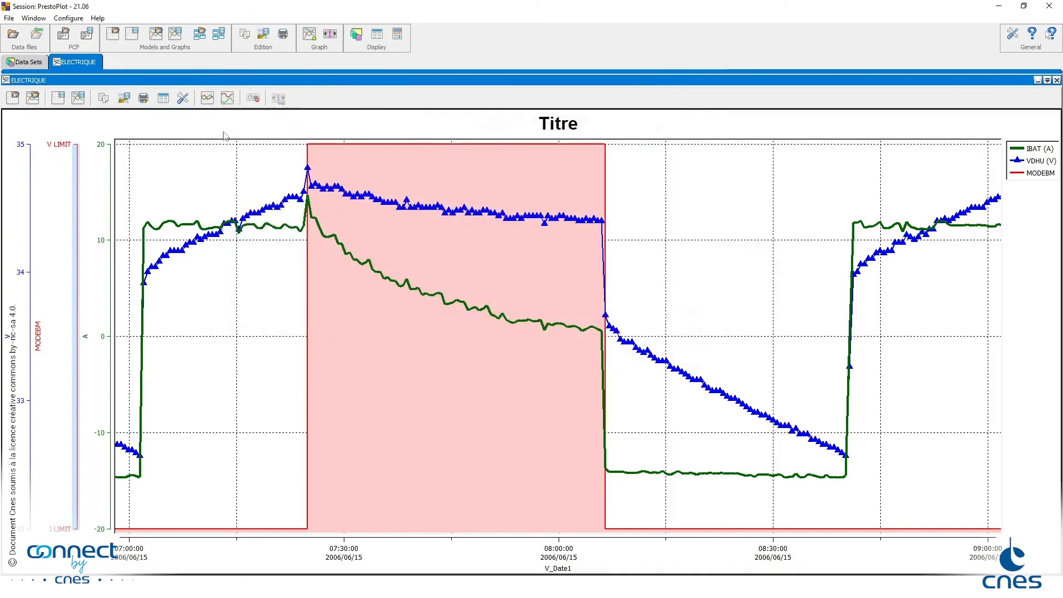
Save the graph as a Presto Plot Graph File named ELECTRIQUE in the PrestoPlot folder, and copy the graph to the clipboard.
left_click(78, 98)
left_click(294, 307)
type("E")
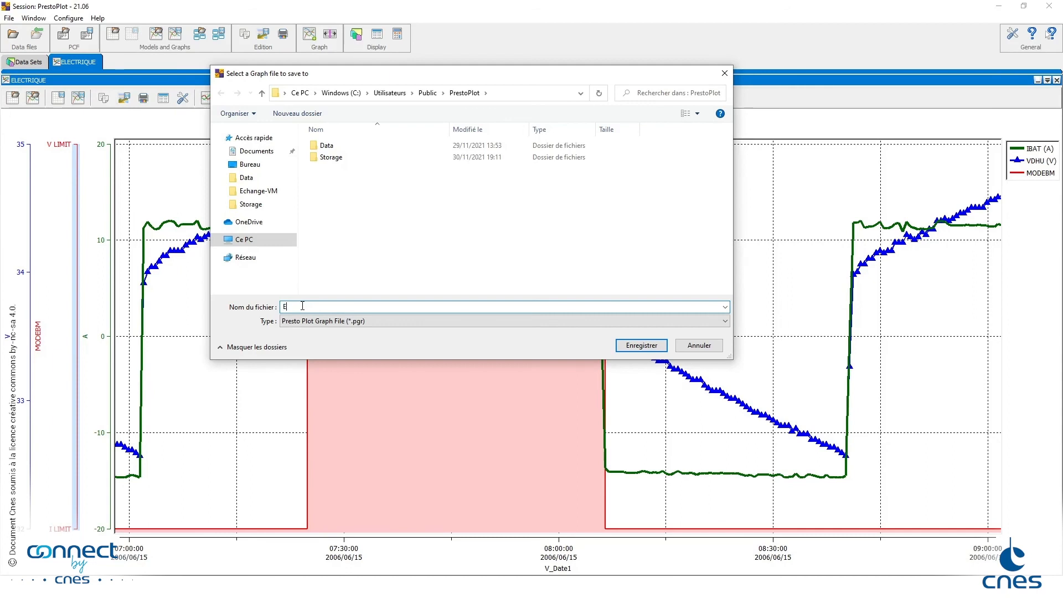
type("LECTRIQUE")
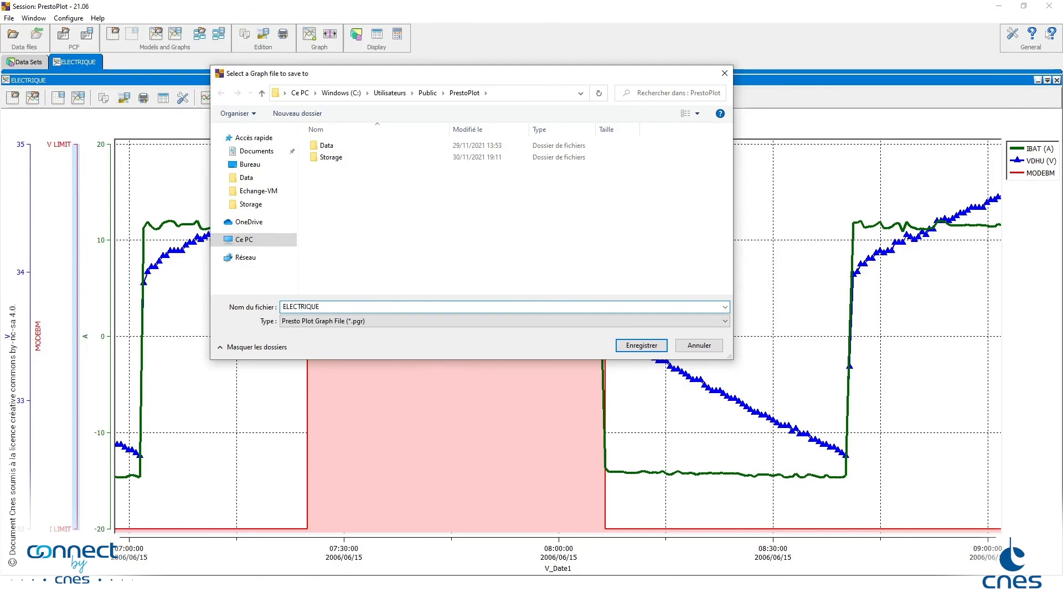
left_click(644, 345)
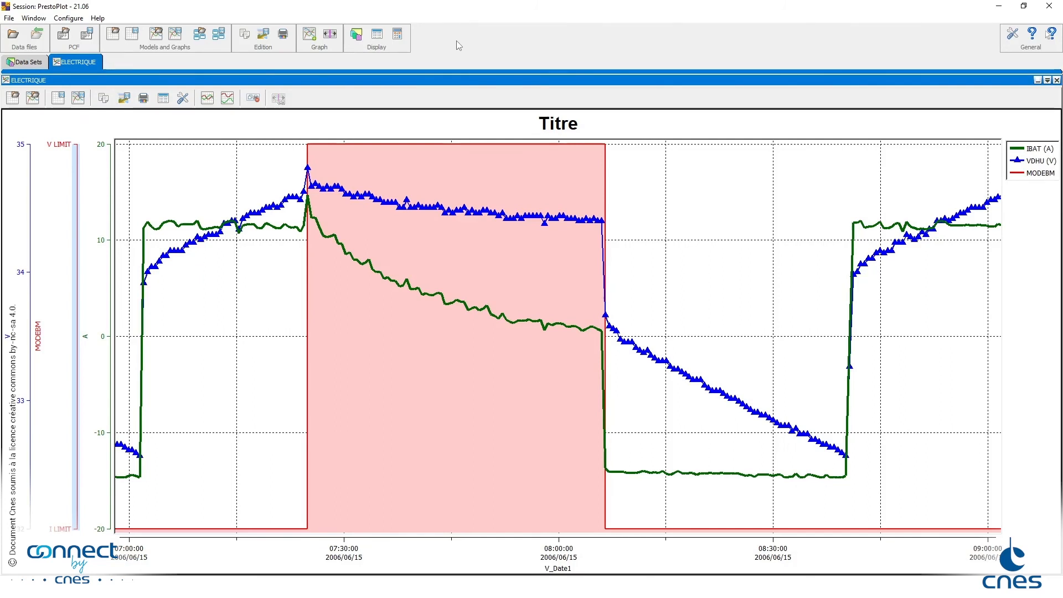
left_click(103, 98)
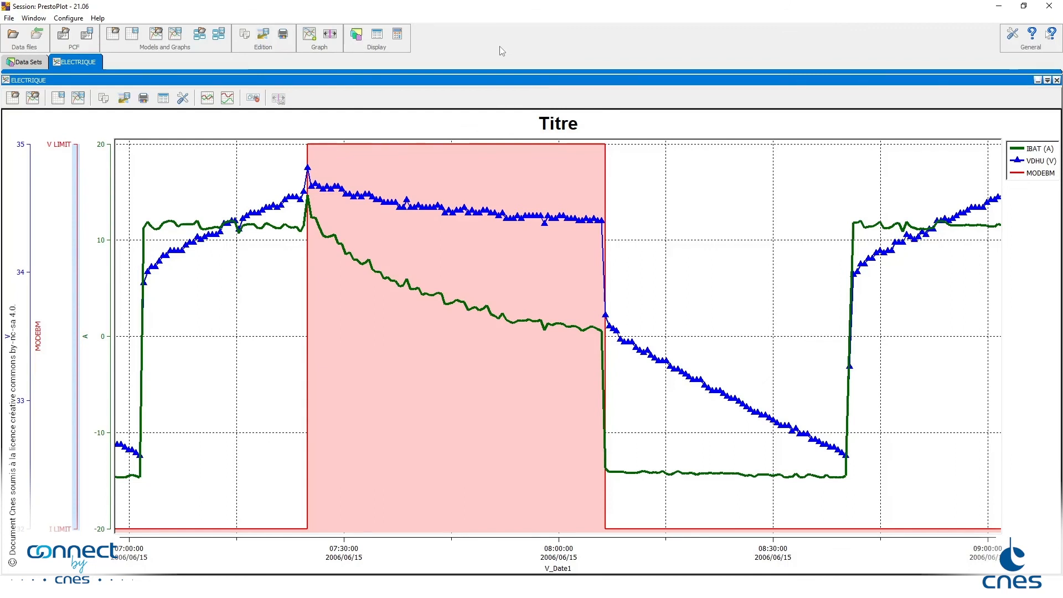
Open the program's help at its Introduction page.
left_click(1031, 34)
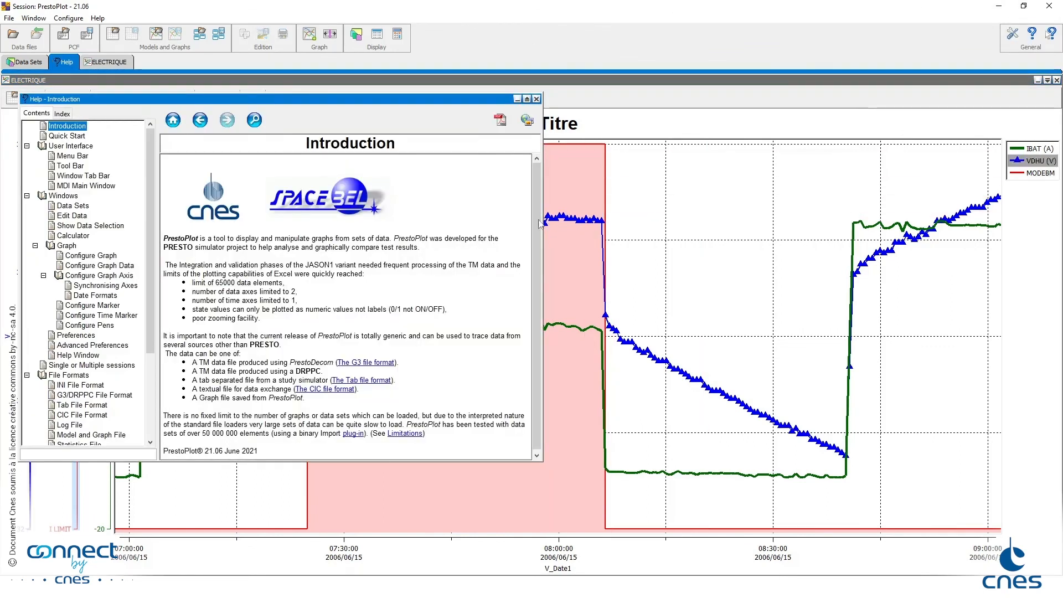